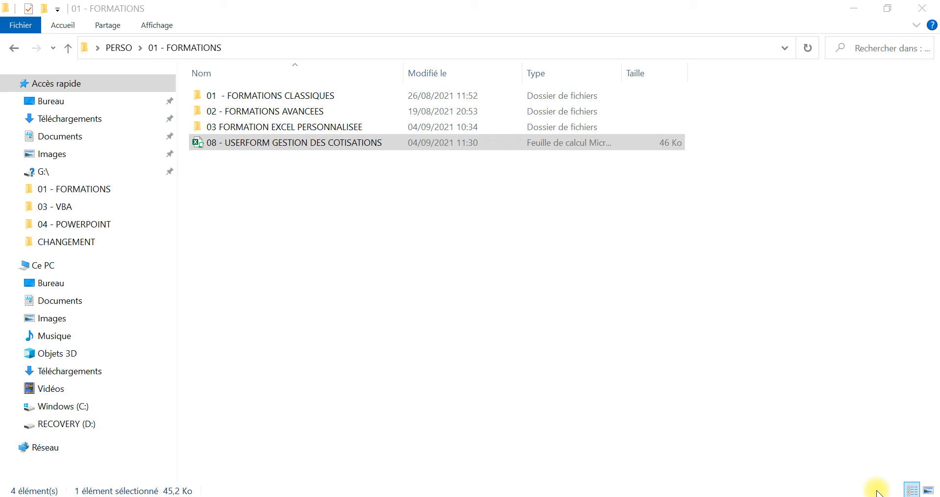
Step: Open the 08 - USERFORM GESTION DES COTISATIONS workbook and submit an incorrect password in the MOT DE PASSE field
left_click(407, 345)
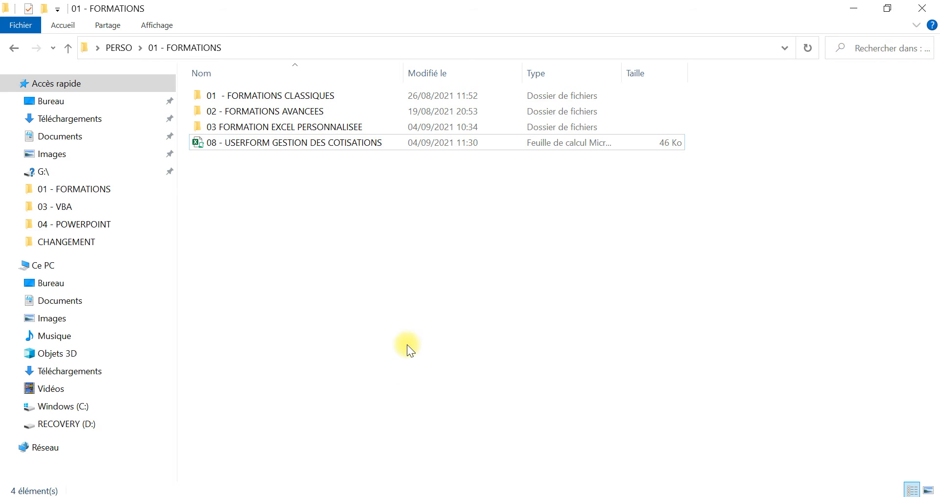
double_click(357, 144)
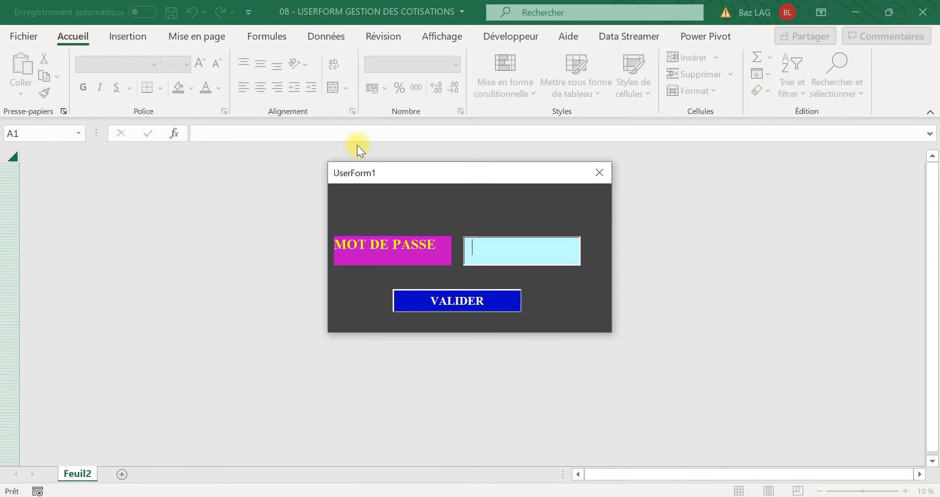
type("GZKFJEZHLFE")
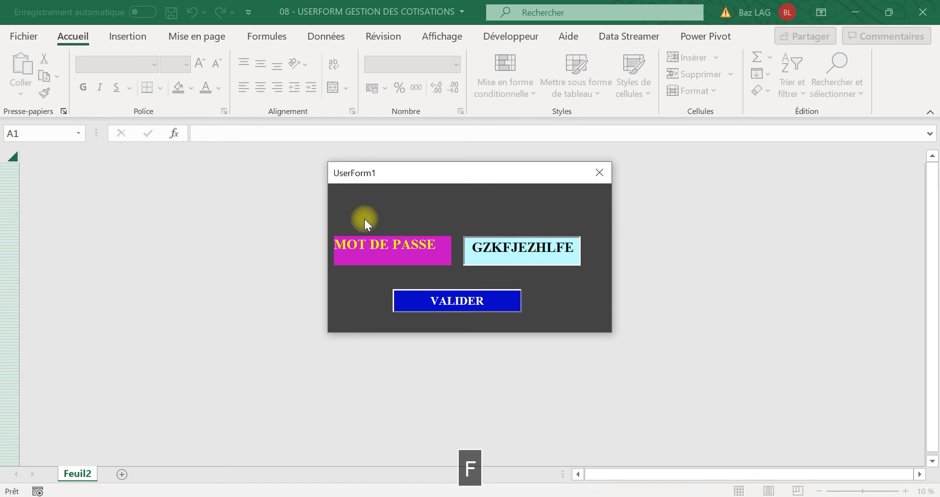
left_click(430, 303)
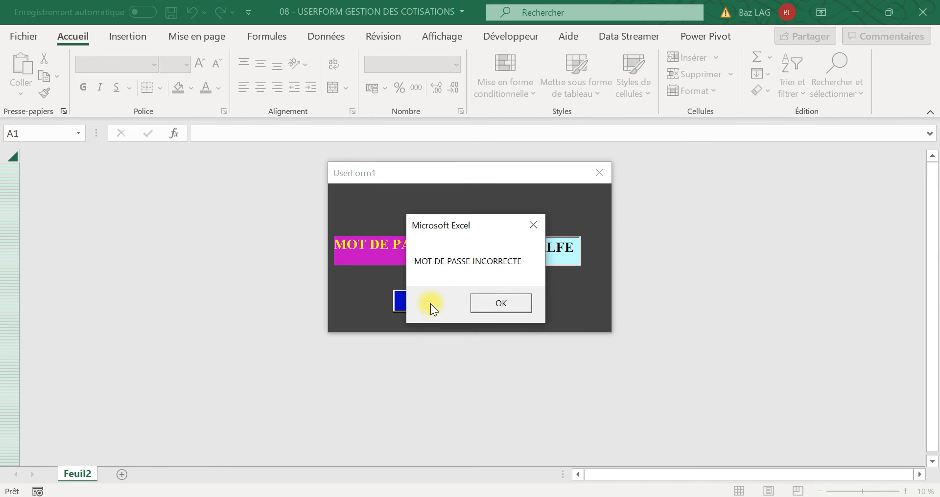
Step: Dismiss the password message, close the workbook without saving and exit the spreadsheet program
left_click(492, 309)
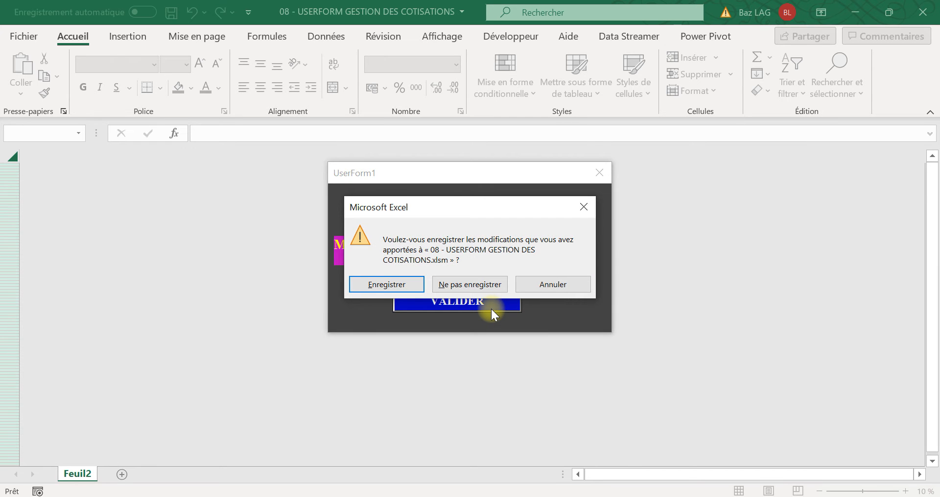
left_click(475, 287)
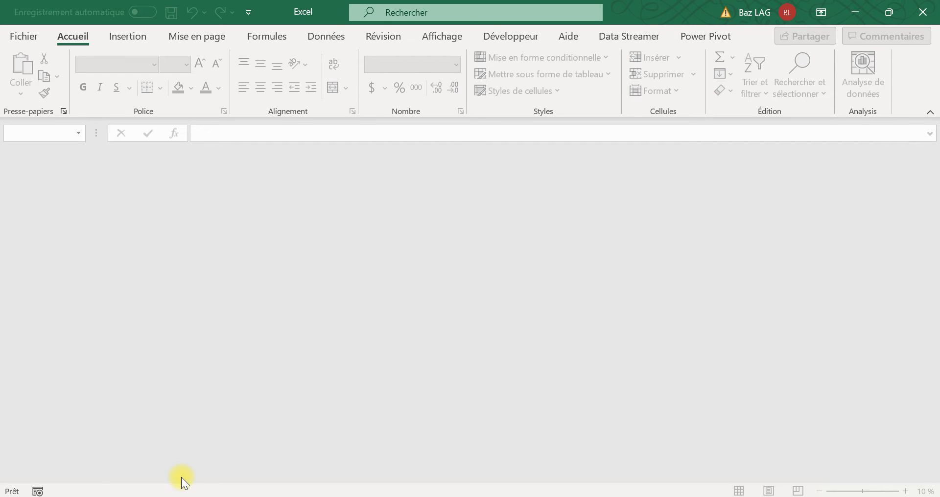
left_click(924, 16)
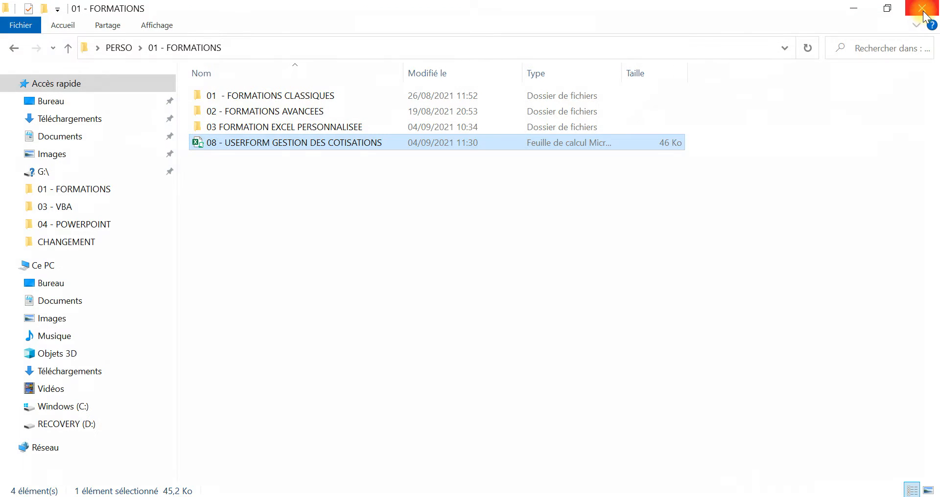
Step: Reopen the 08 - USERFORM GESTION DES COTISATIONS workbook and log in by entering the correct password in the MOT DE PASSE field
left_click(374, 189)
double_click(345, 147)
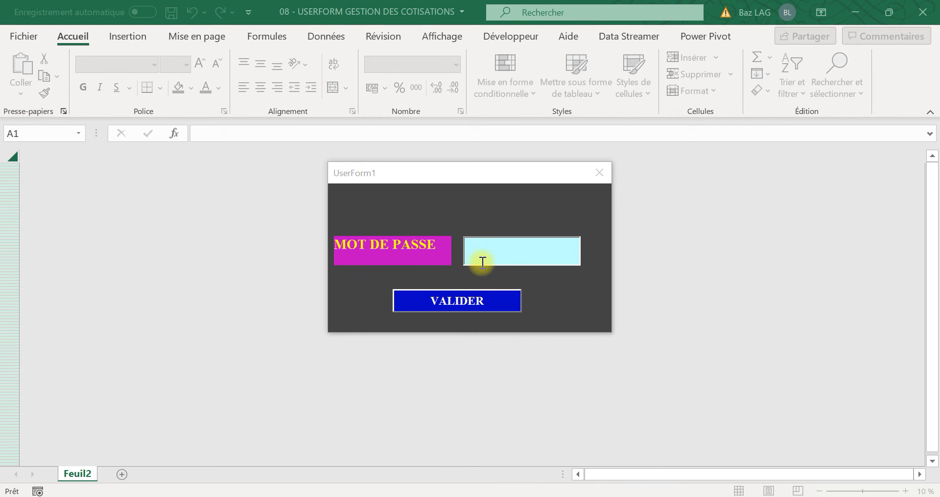
type("H")
left_click(484, 263)
key("Caps_Lock")
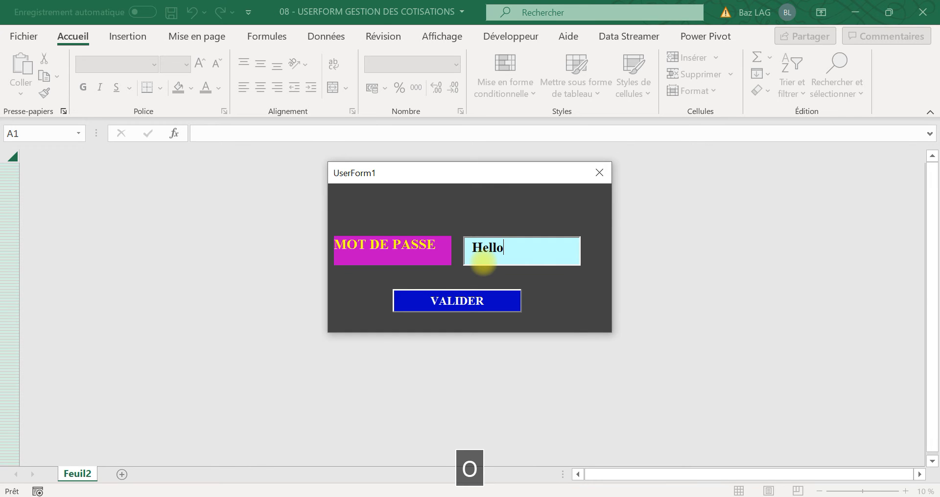
left_click(486, 303)
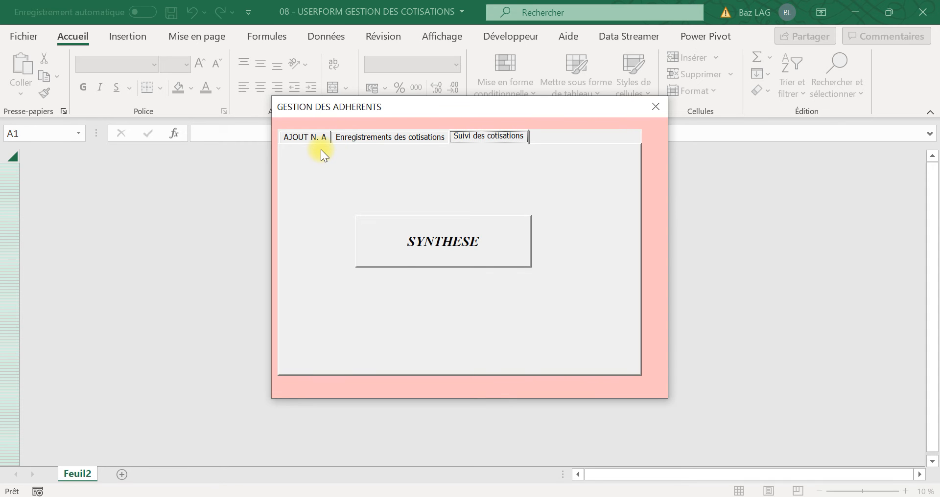
Step: Examine the contribution recording, contribution tracking and new member pages of the GESTION DES ADHERENTS form, finishing on AJOUT N. A
left_click(375, 139)
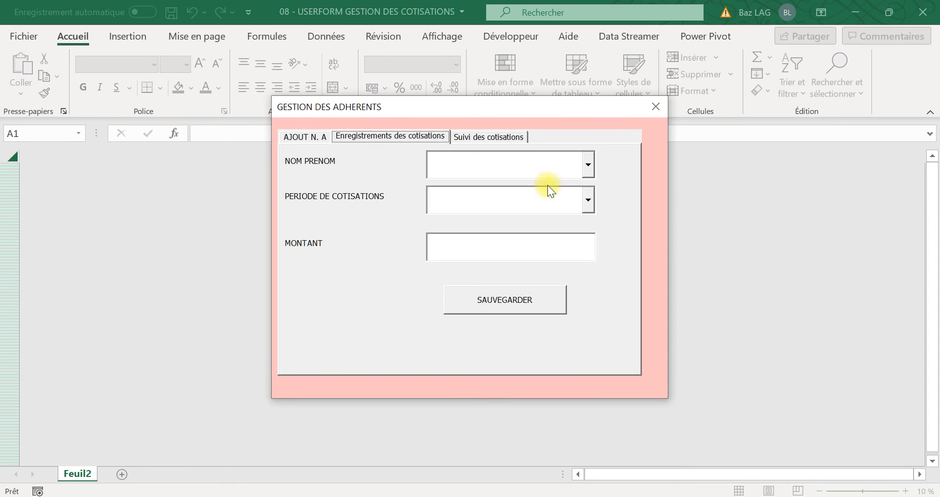
left_click(587, 167)
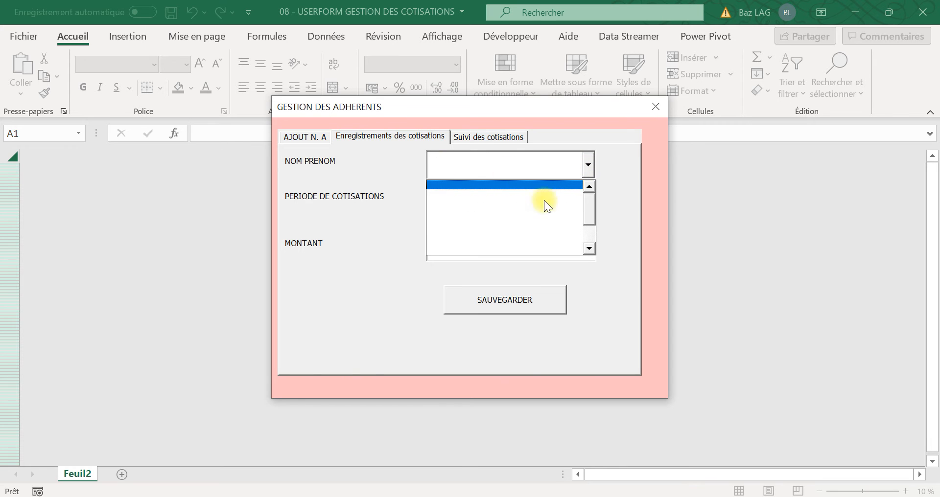
left_click(315, 138)
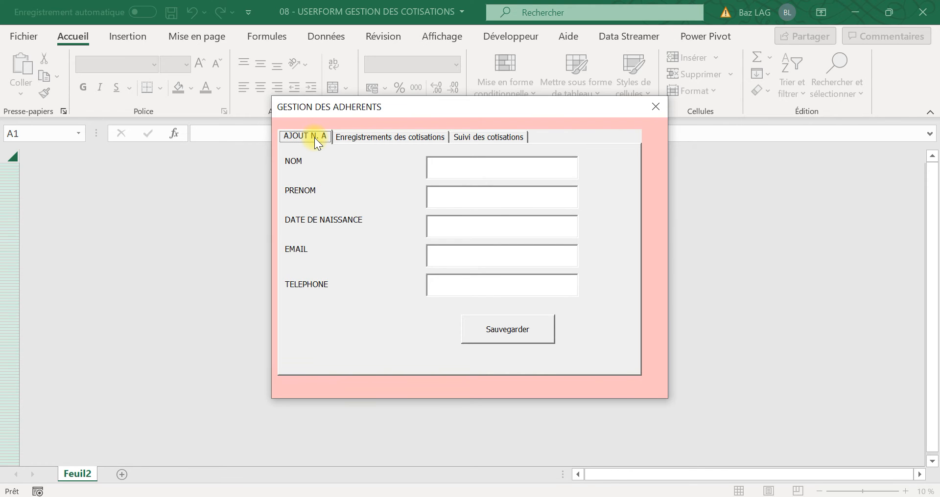
left_click(359, 137)
left_click(491, 142)
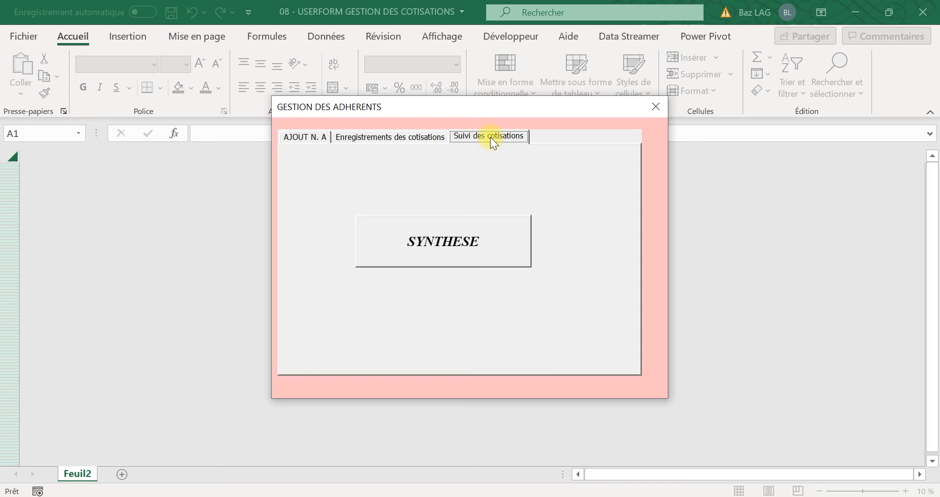
left_click(301, 135)
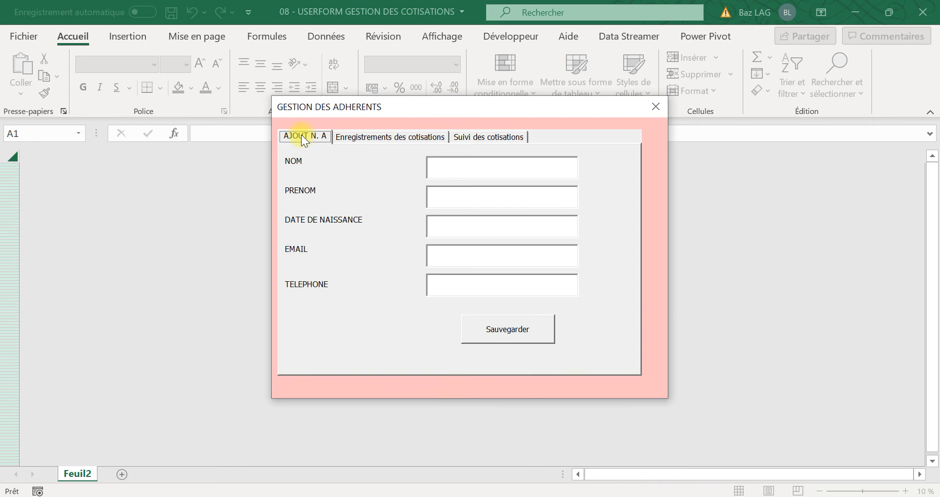
left_click(449, 169)
key("Caps_Lock")
type("DAVID")
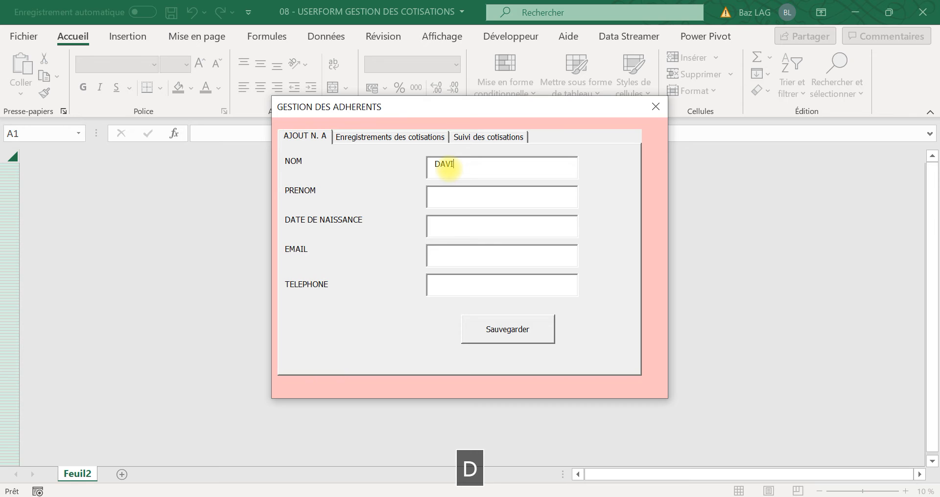
key("Tab")
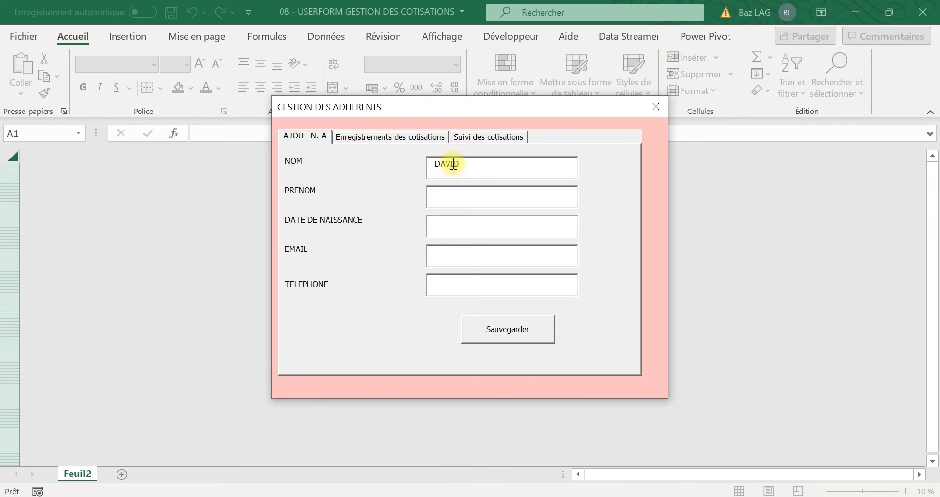
left_click(473, 166)
key("BackSpace")
key("BackSpace")
key("BackSpace")
key("BackSpace")
key("BackSpace")
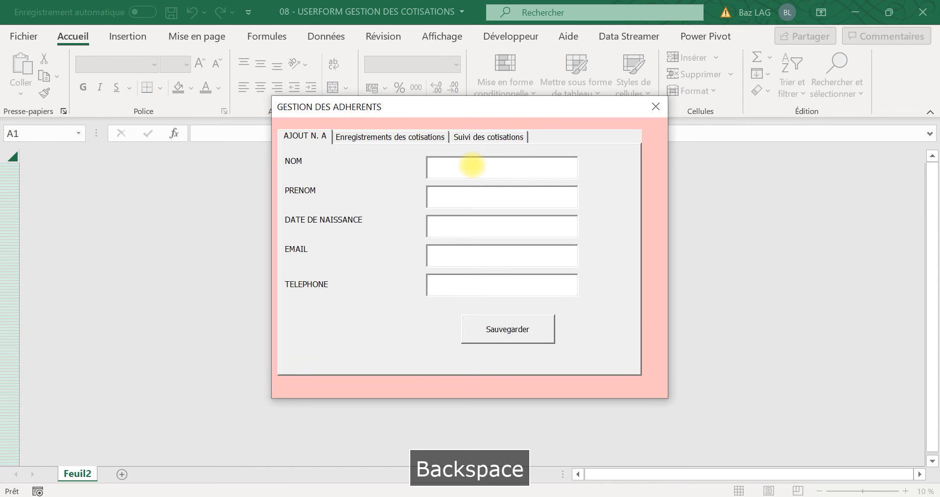
Step: Enter the new member's last name in NOM and first name in PRENOM
key("Tab")
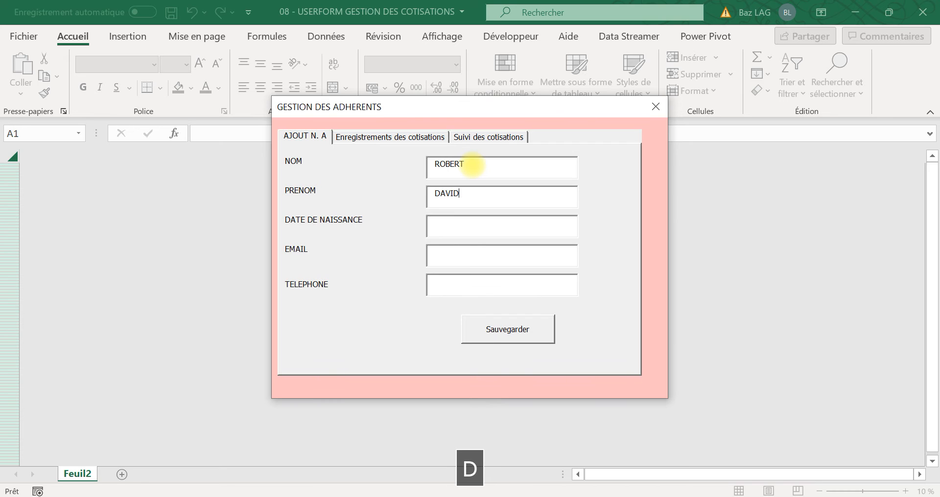
key("Tab")
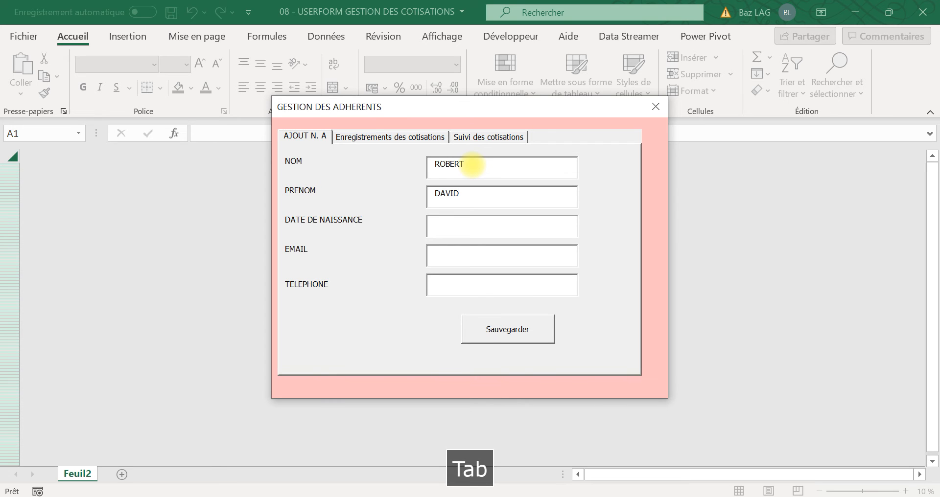
Step: Enter the member's date of birth and an e-mail address that lacks the @ sign and the dot
type("01/")
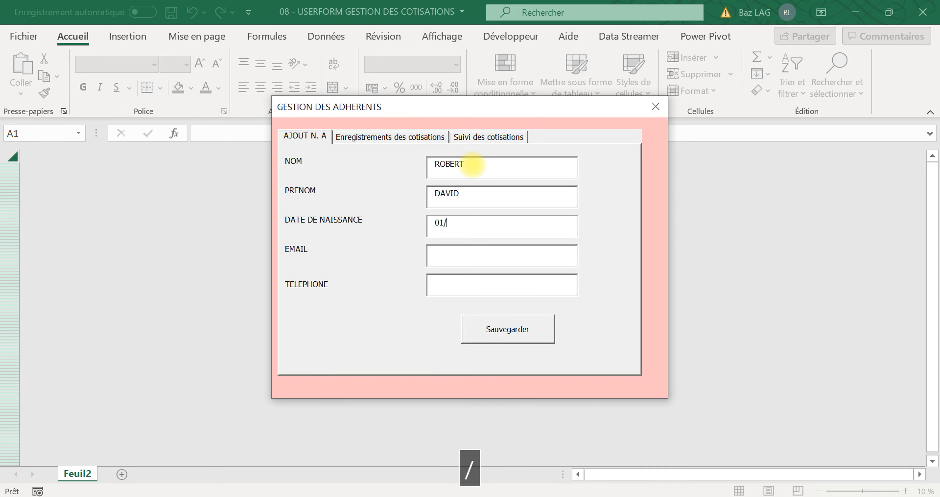
type("08/1988")
key("Tab")
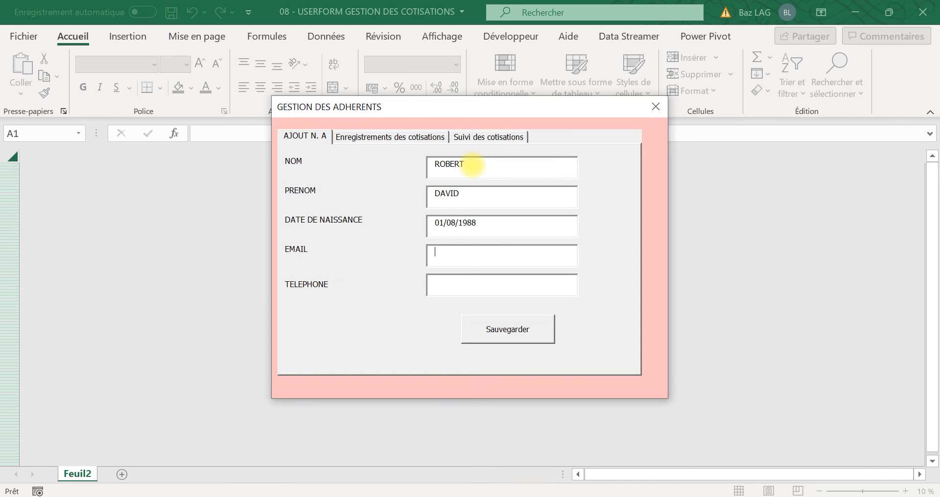
key("Caps_Lock")
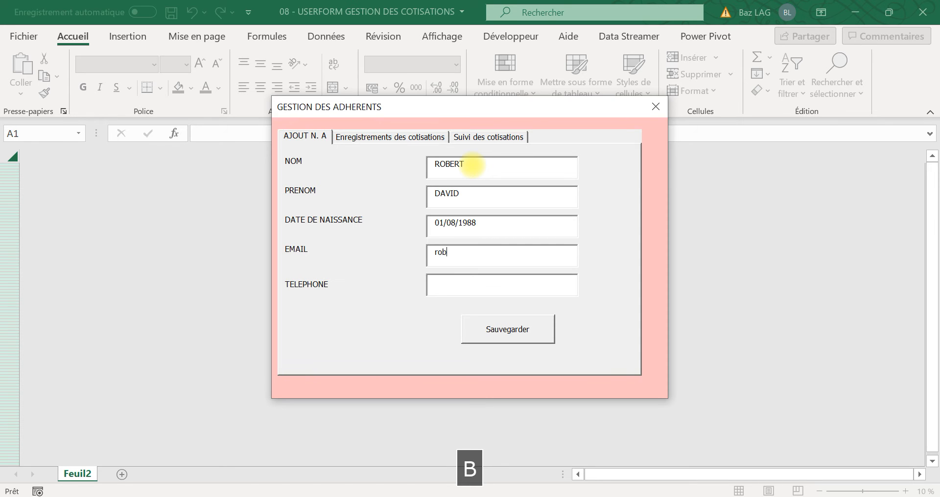
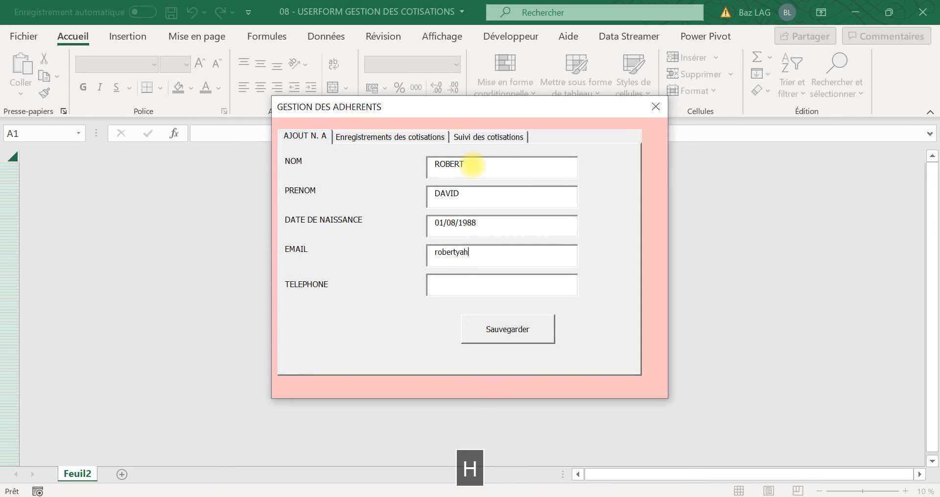
Step: Enter the member's phone number, then try to save the record with the form moved clear of the sheet
left_click(457, 288)
key("Caps_Lock")
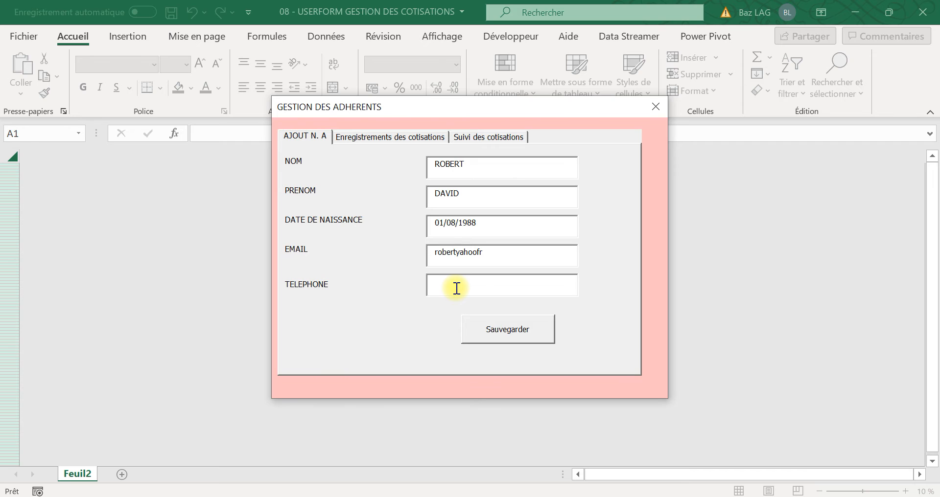
type("0606060606")
left_click_drag(504, 102, 748, 80)
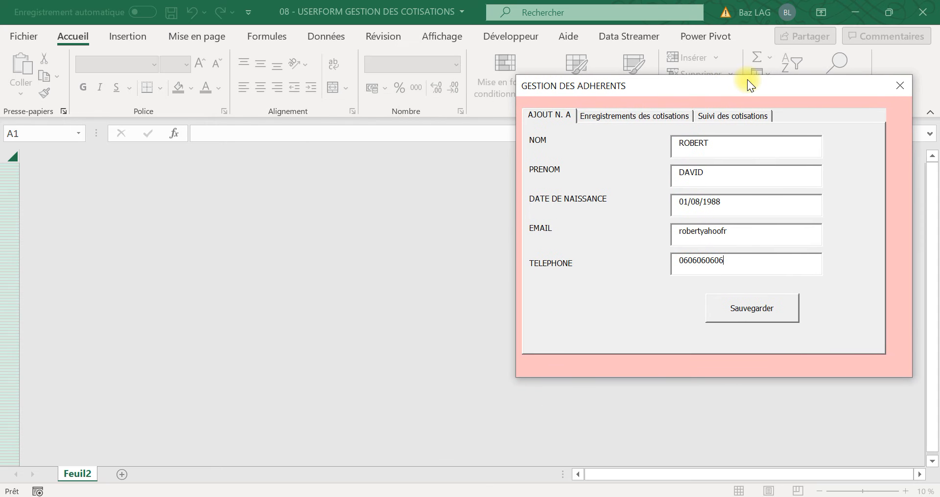
left_click(774, 299)
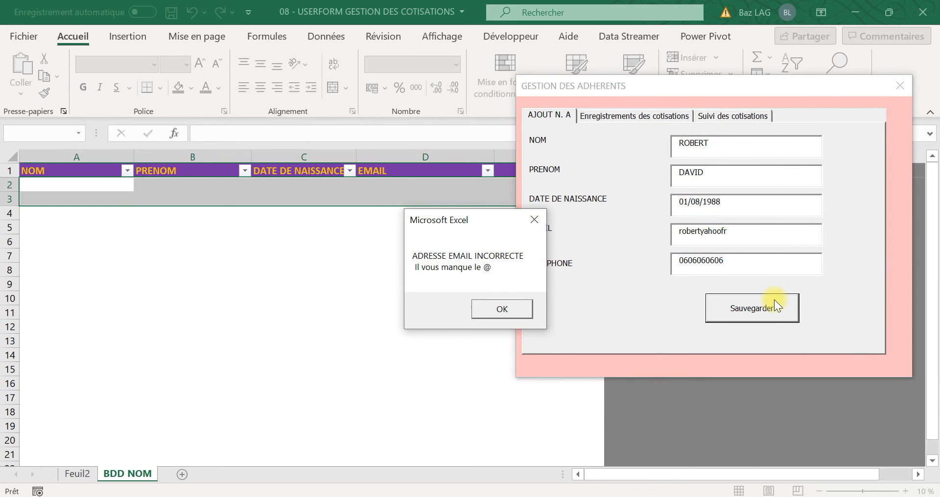
Step: Insert the missing @ sign before the domain in the member's e-mail and try to save the record again
left_click(496, 307)
left_click(703, 229)
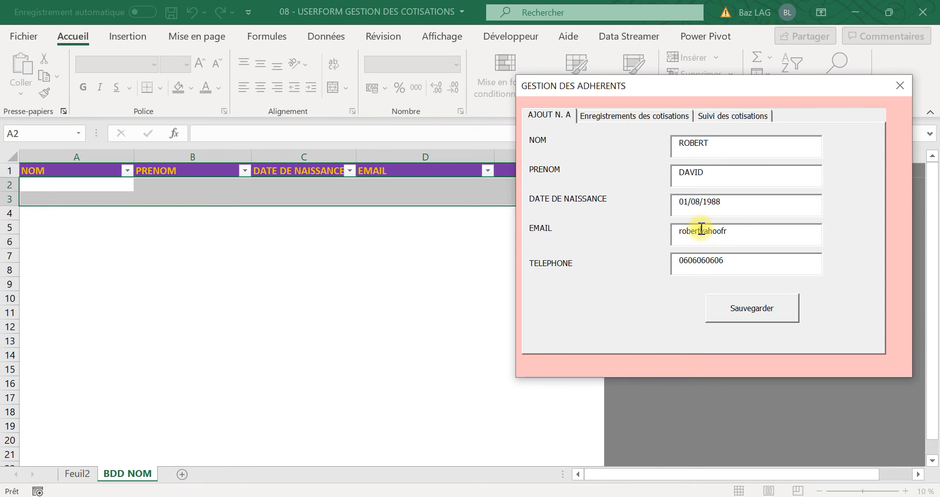
type("@")
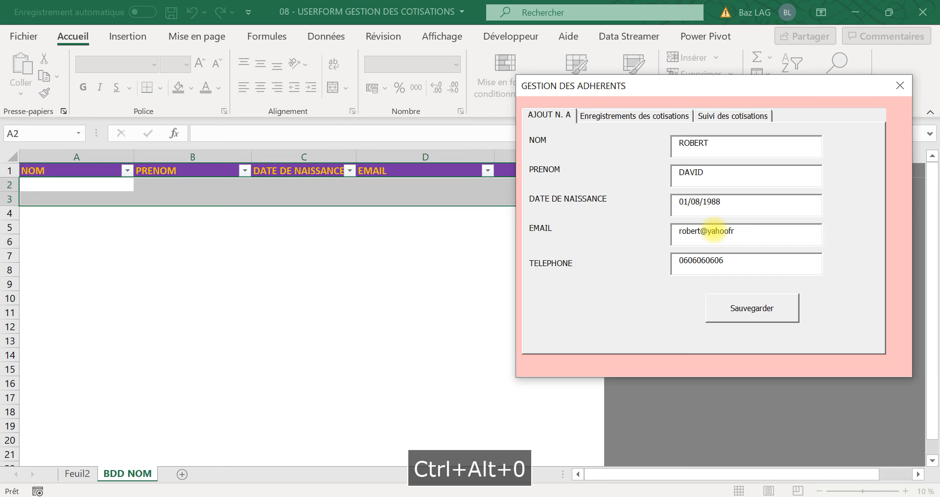
left_click(754, 310)
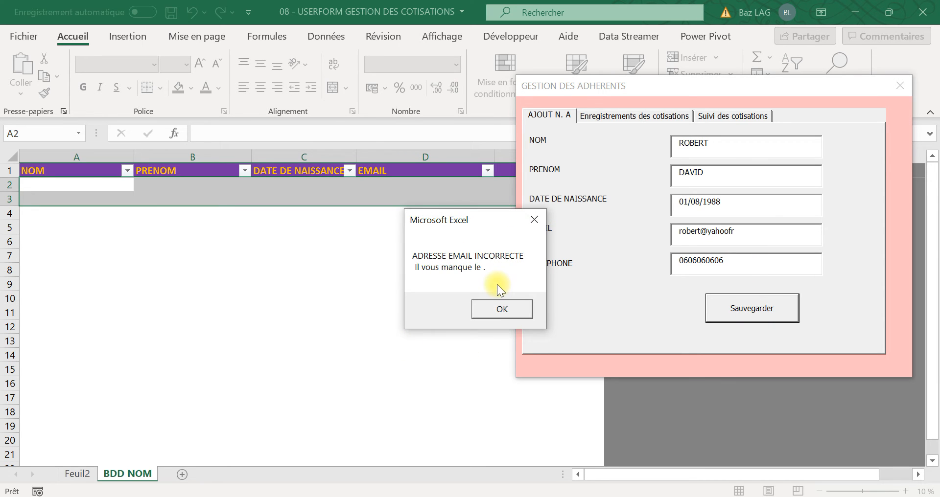
Step: Insert the missing dot before fr in the member's e-mail and save the record to the BDD NOM sheet
left_click(501, 308)
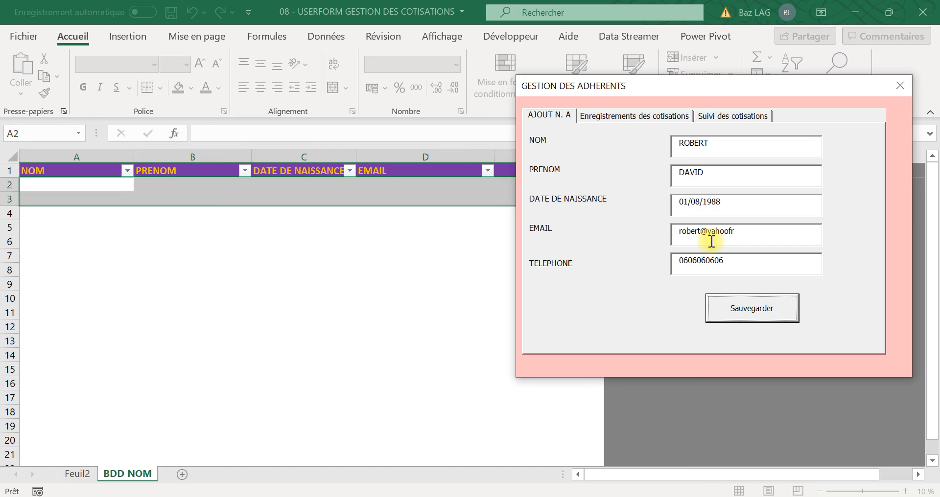
left_click(729, 234)
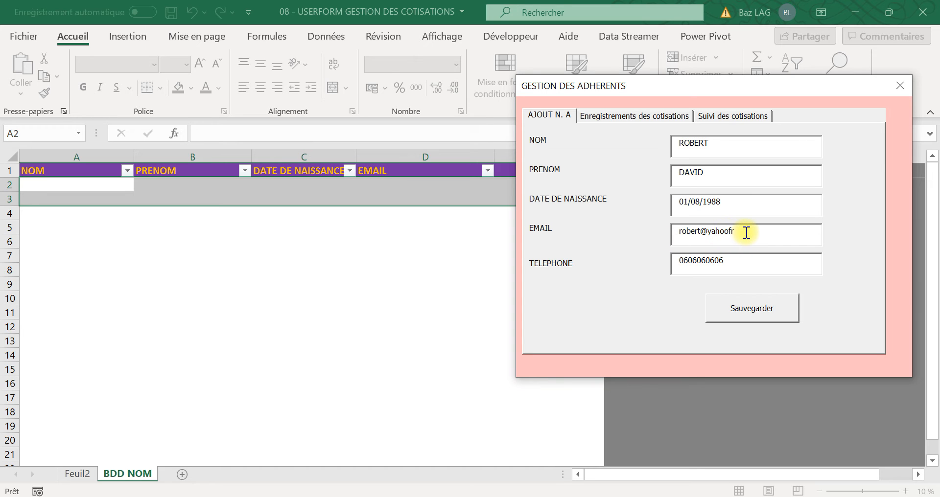
type(".")
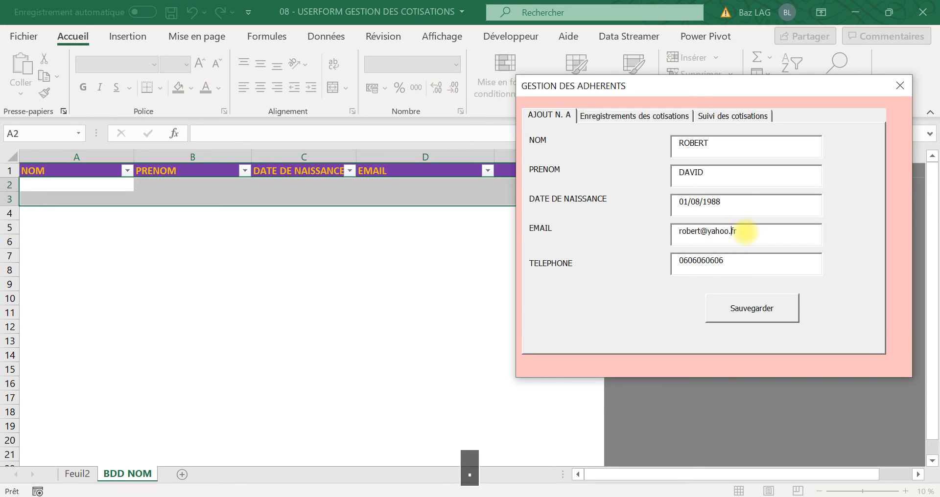
left_click(753, 313)
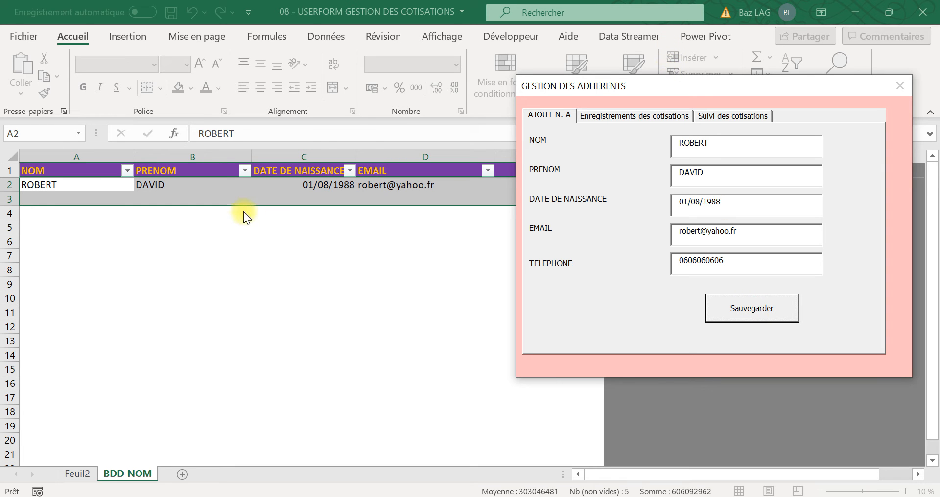
Step: Replace the last name and first name in the add-member form with those of a second member
left_click_drag(666, 81, 643, 108)
left_click(694, 169)
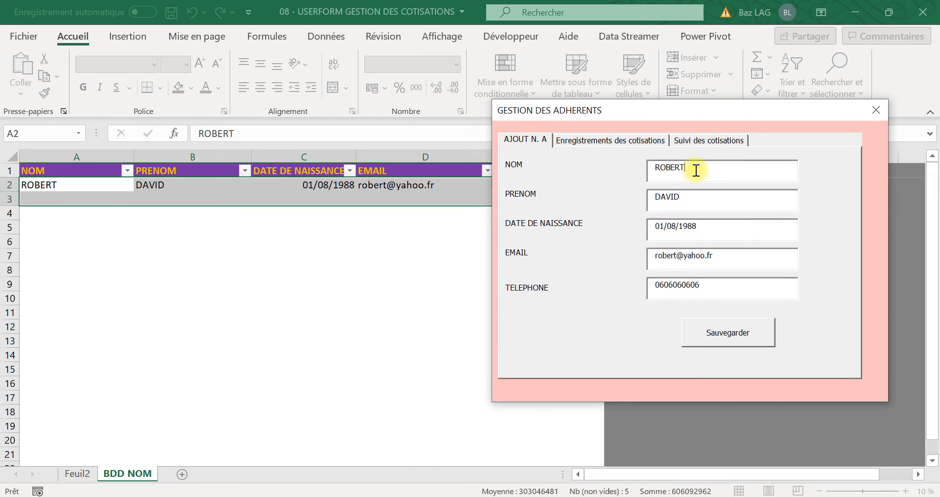
key("BackSpace")
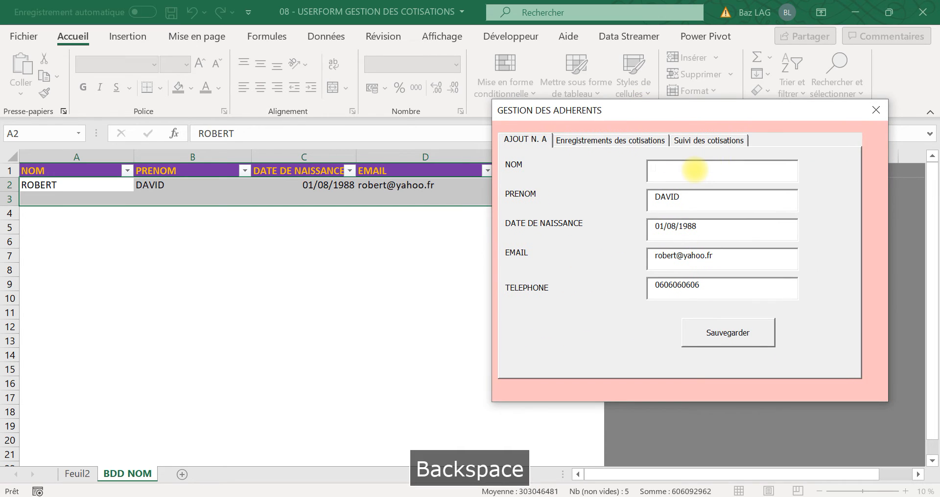
left_click(711, 200)
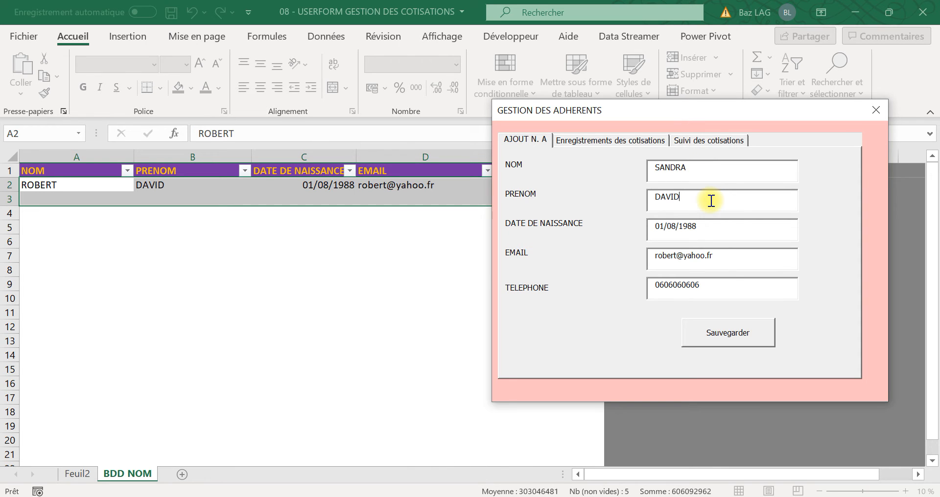
key("BackSpace")
key("BackSpace")
key("BackSpace")
key("BackSpace")
key("BackSpace")
Step: Replace the year in the date of birth field with the second member's birth year
left_click(700, 230)
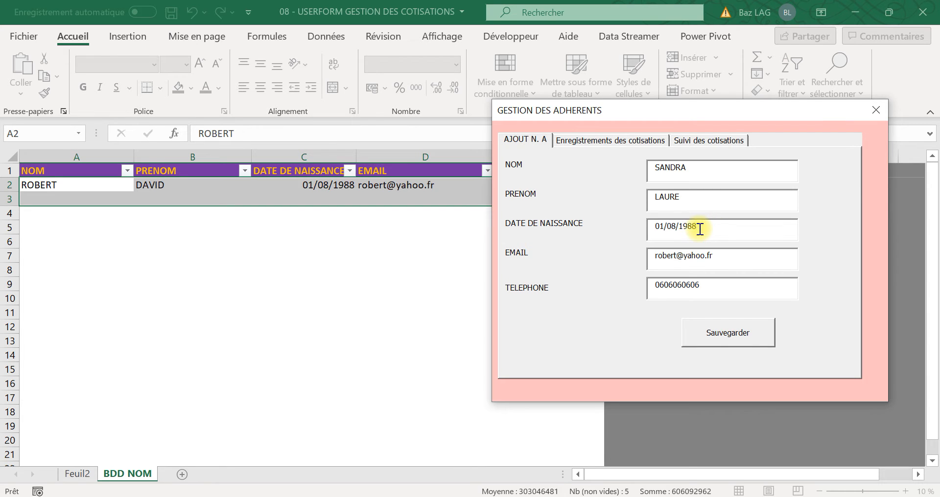
key("BackSpace")
key("BackSpace")
key("BackSpace")
key("BackSpace")
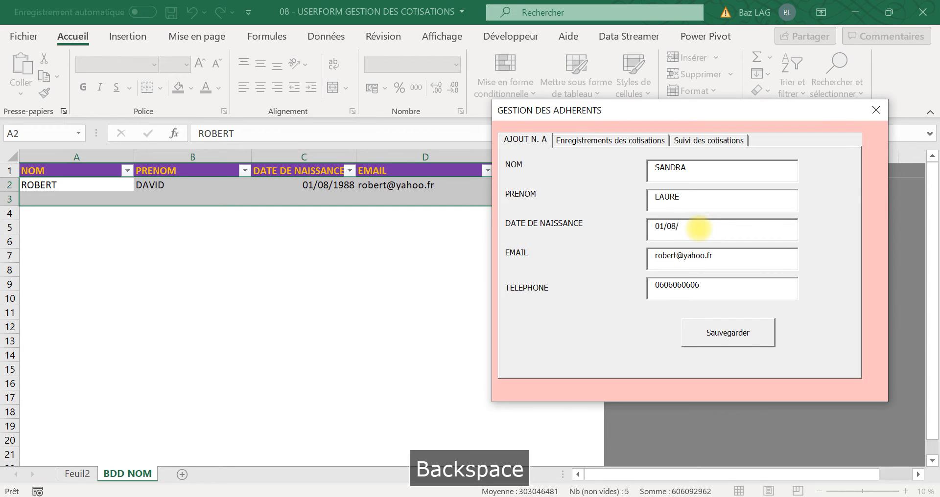
type("2000")
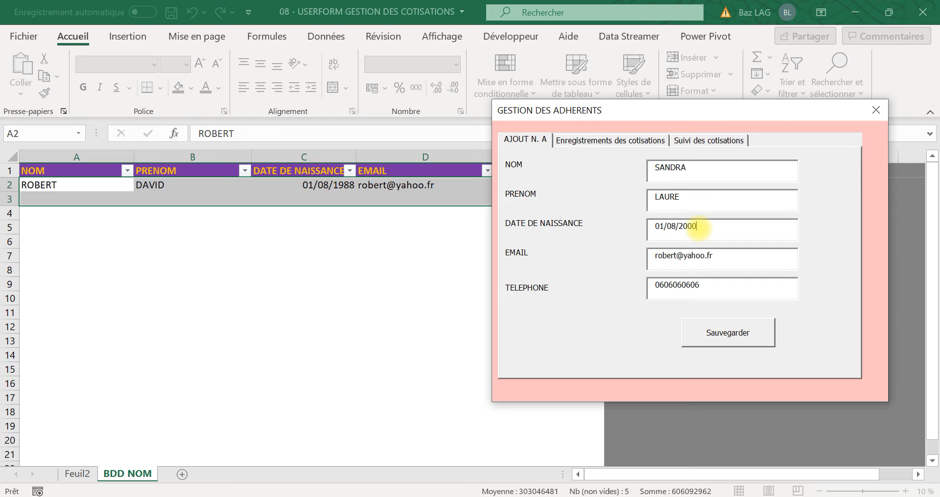
Step: Replace the part before the @ sign in the e-mail field with the second member's last name
left_click(677, 259)
key("BackSpace")
key("BackSpace")
key("BackSpace")
key("BackSpace")
key("BackSpace")
key("BackSpace")
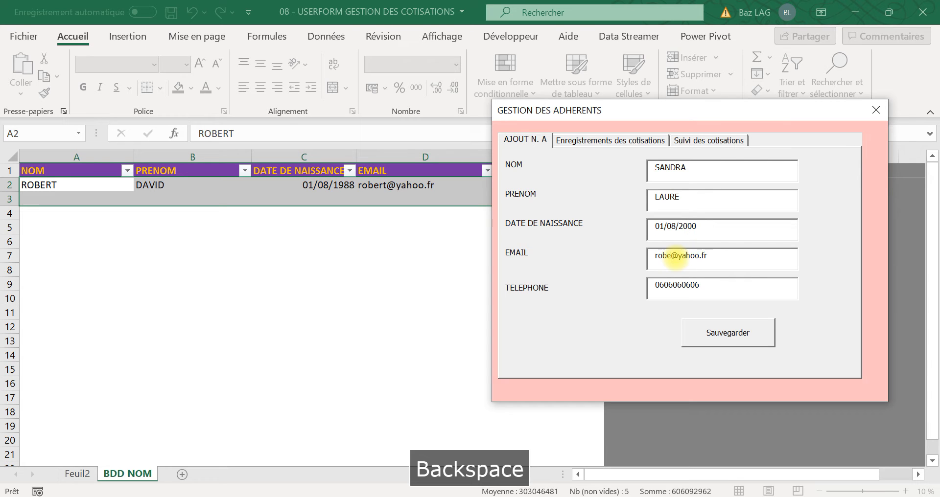
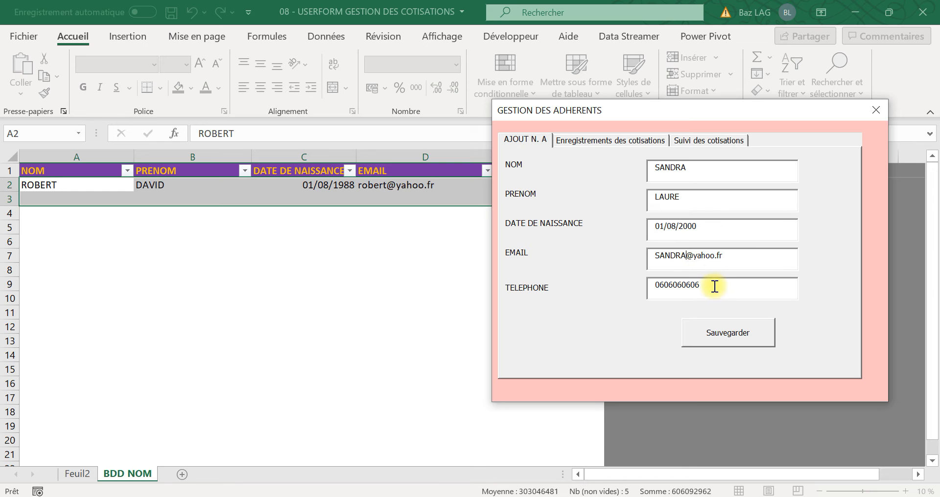
Step: Enter the second member's phone number and save the record to the BDD NOM sheet with the form moved clear of the columns
left_click_drag(716, 286, 633, 291)
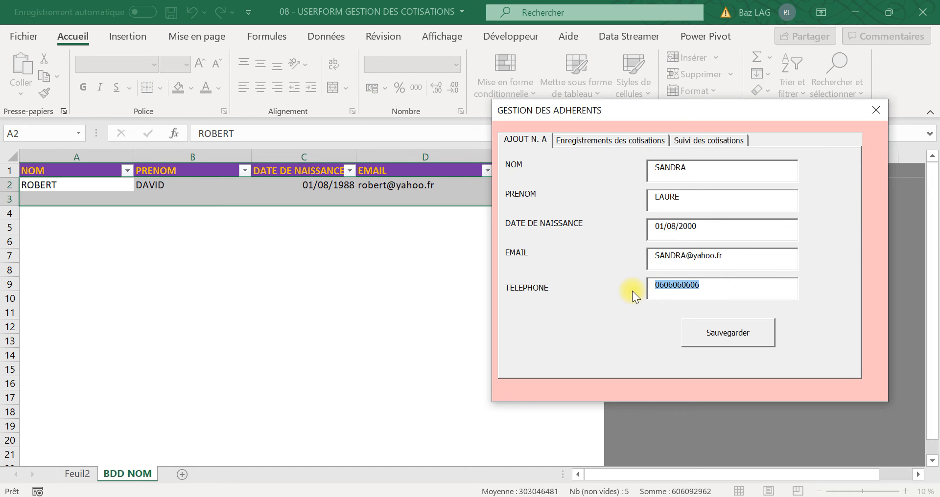
type("9999")
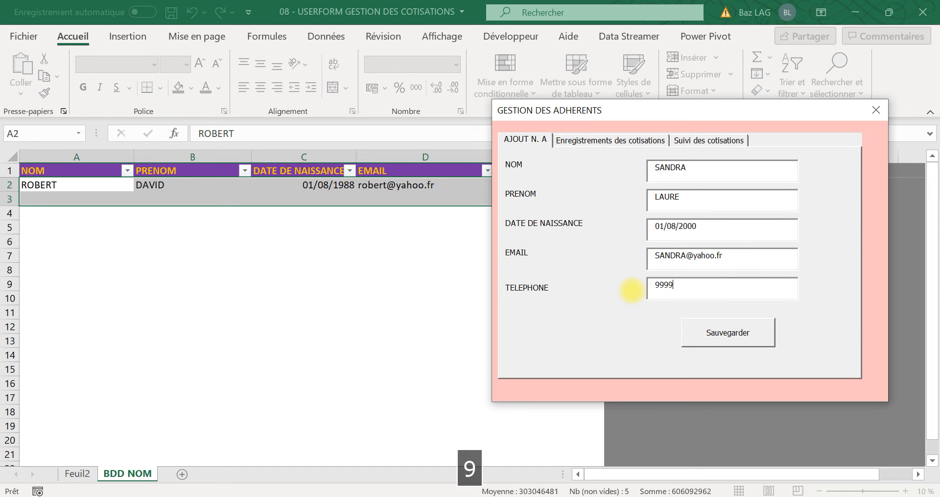
type("99999")
left_click_drag(617, 104, 719, 52)
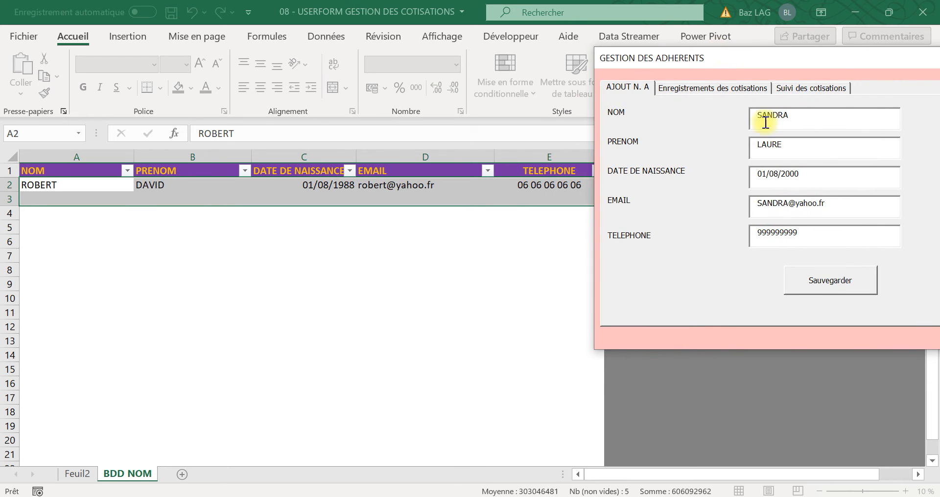
left_click(829, 285)
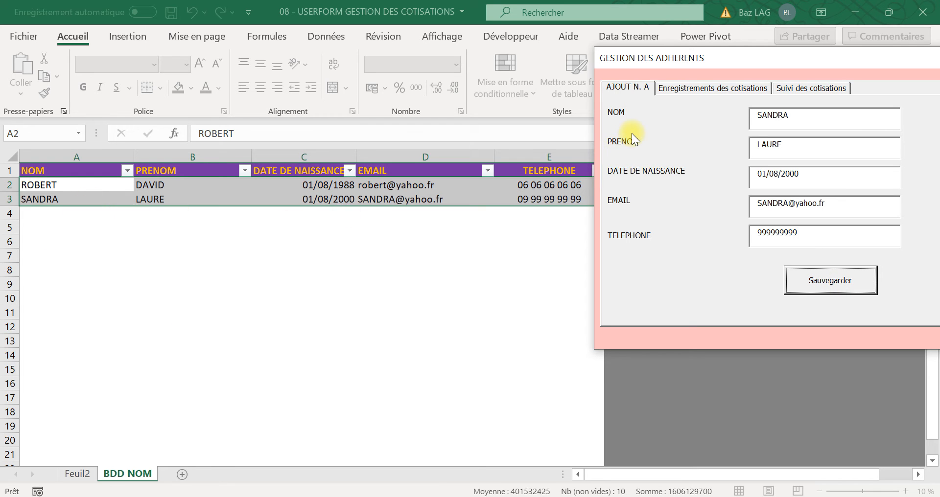
Step: Record and save a contribution of 1000 for the first listed member for the period sept.21
left_click(707, 87)
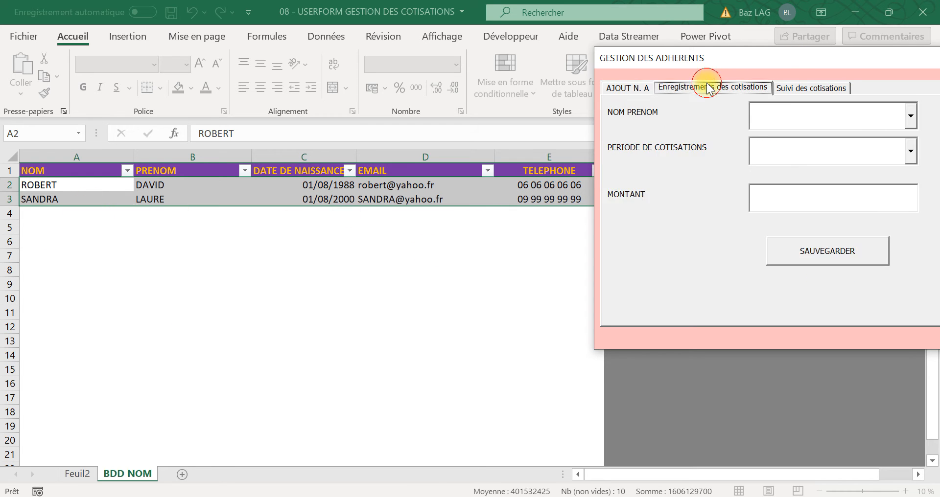
left_click(910, 116)
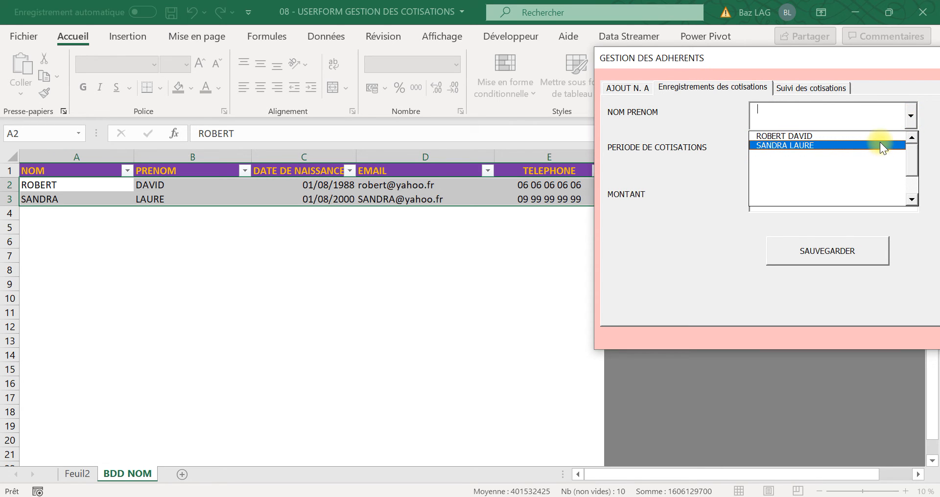
left_click(880, 137)
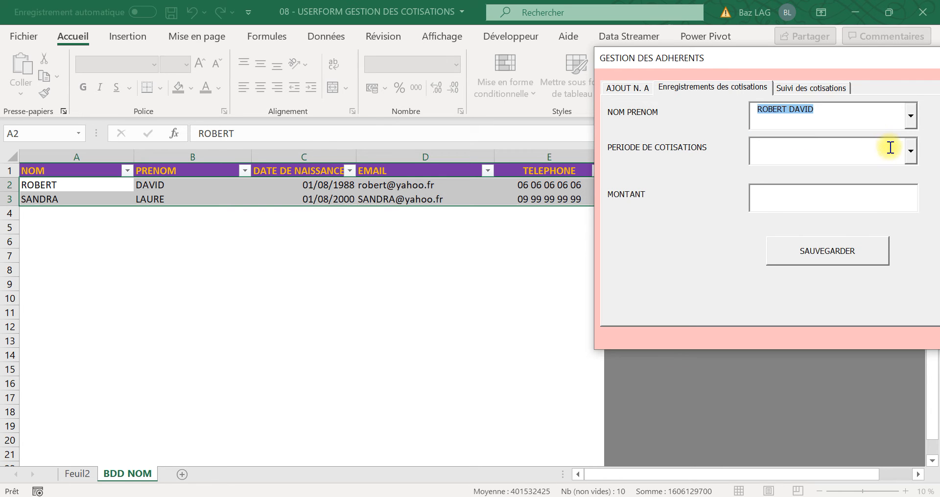
left_click(909, 151)
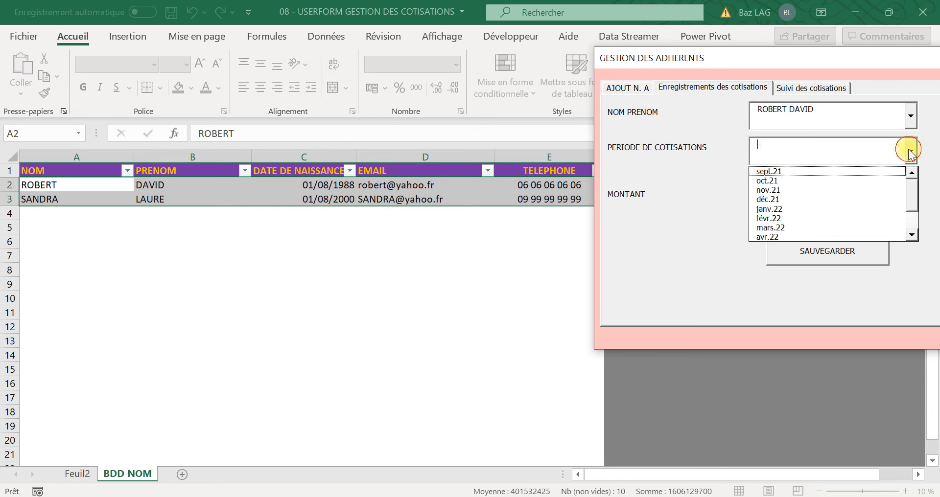
left_click(804, 172)
left_click(792, 194)
type("1000")
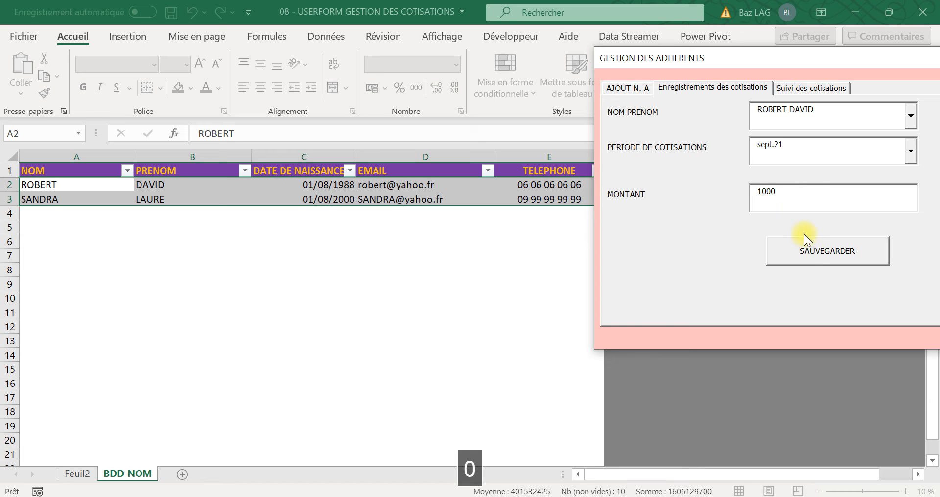
left_click(816, 261)
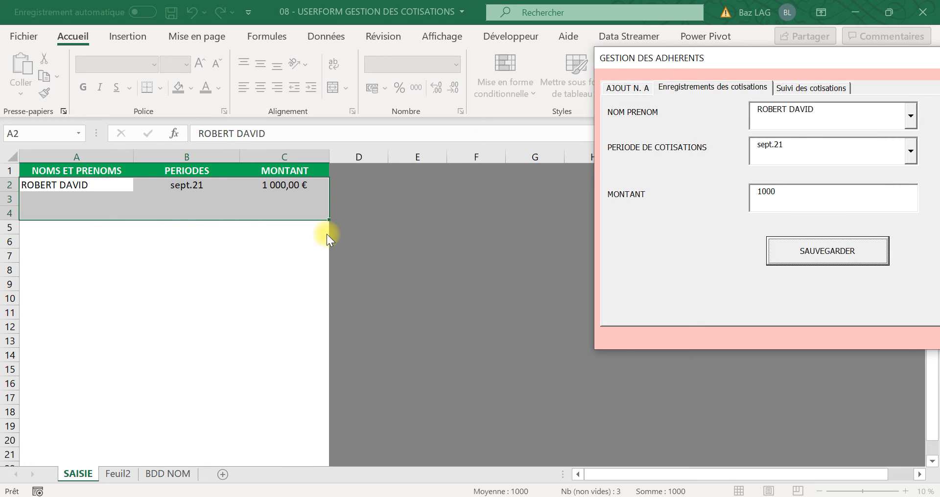
Step: Record and save a contribution of 500 for the second listed member for the period sept.21
left_click(911, 111)
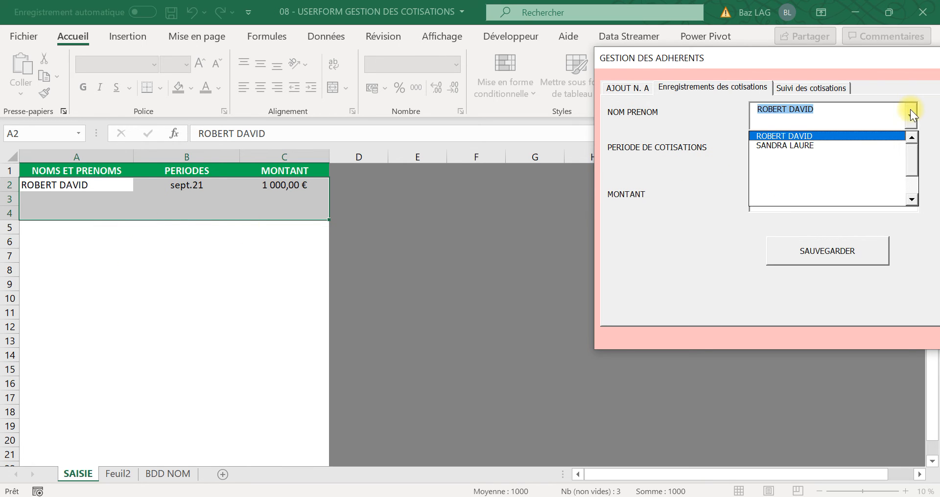
left_click(871, 146)
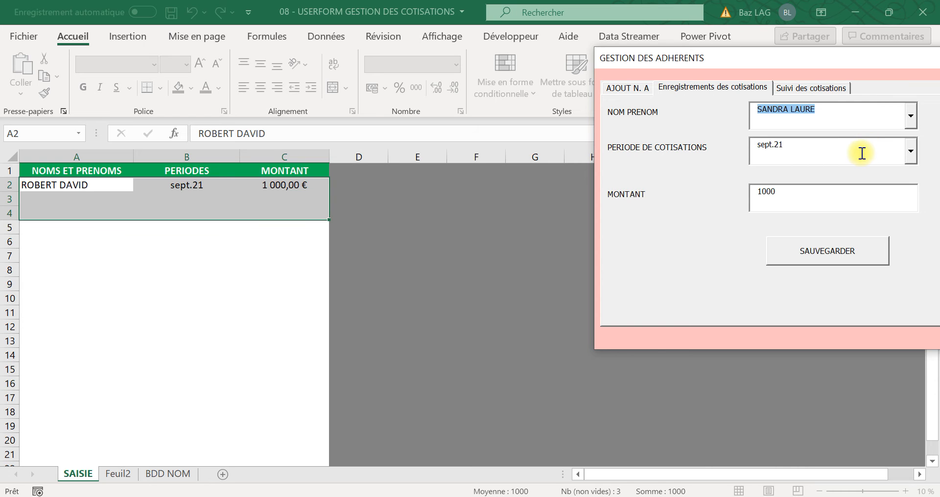
left_click(910, 153)
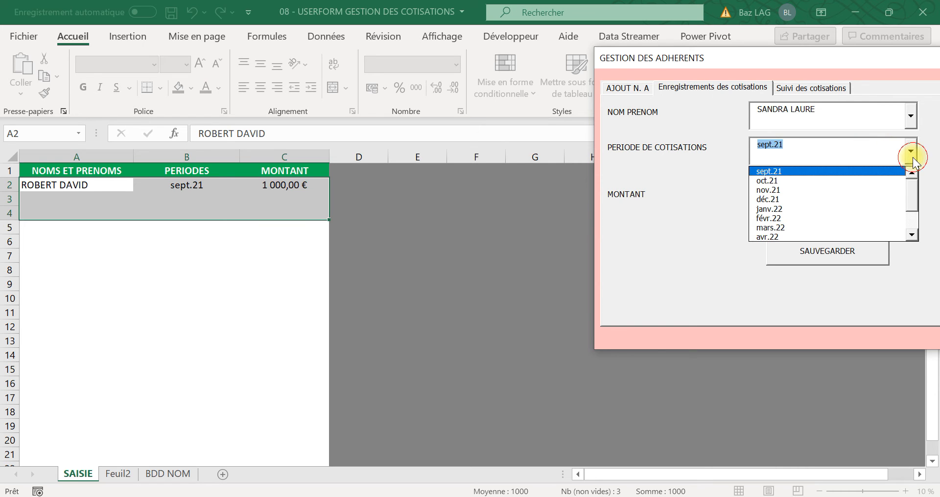
left_click(879, 173)
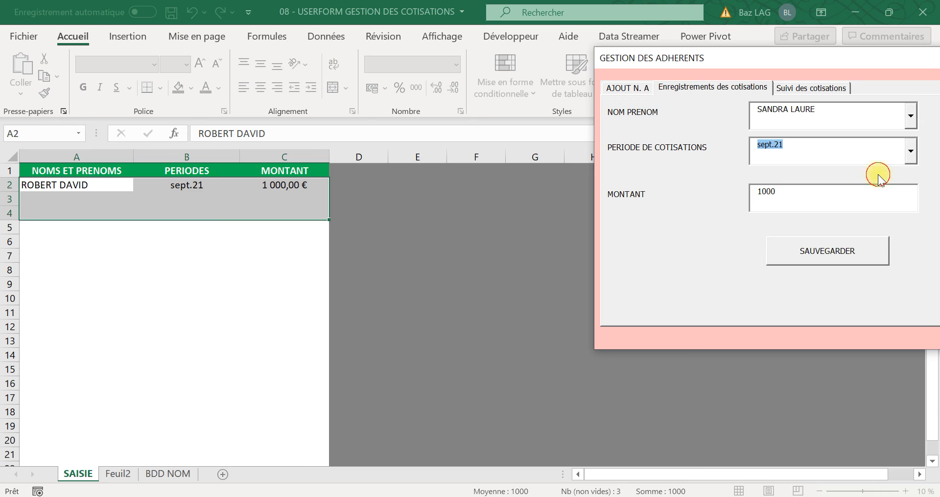
left_click(822, 196)
key("BackSpace")
key("BackSpace")
key("BackSpace")
key("BackSpace")
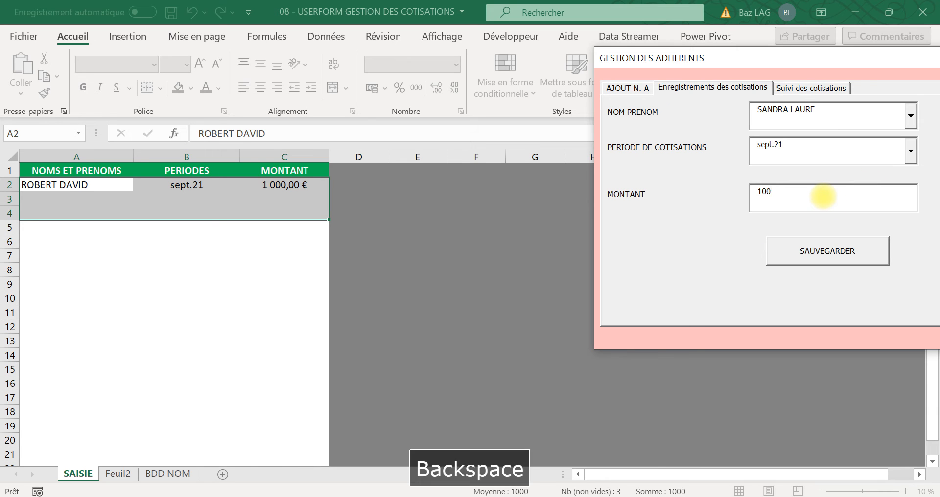
type("500")
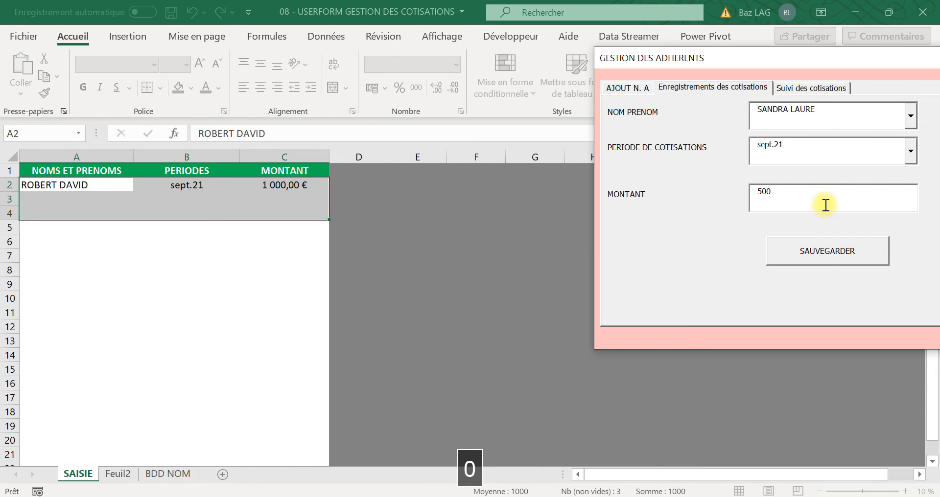
left_click(821, 255)
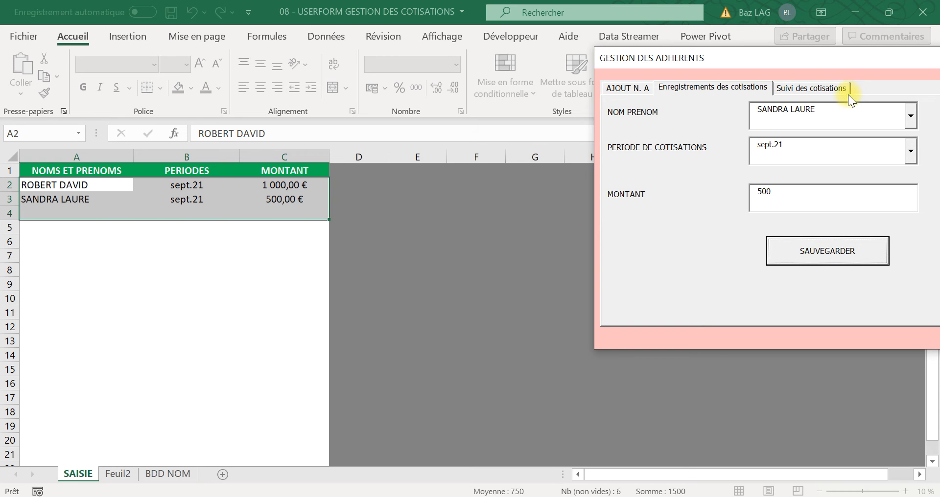
Step: Display the contributions summary on the SYNTHESE sheet from the form's contribution tracking section
left_click(813, 89)
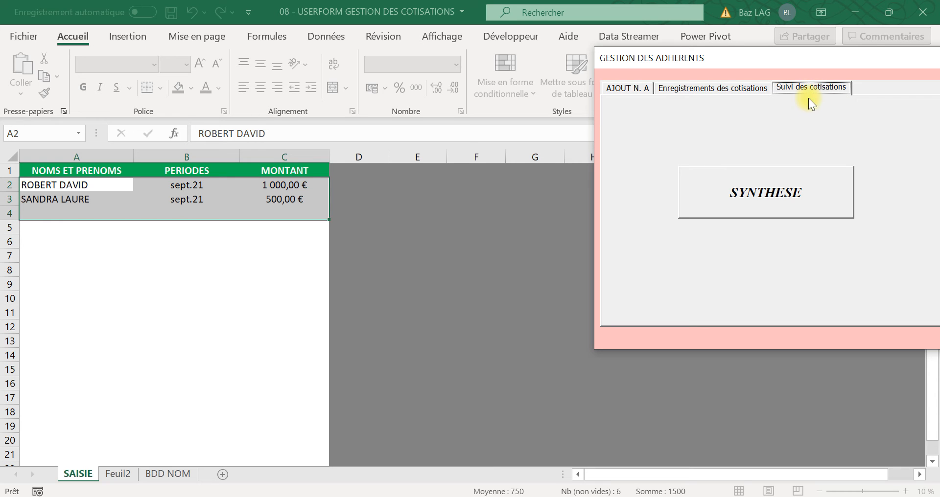
left_click(774, 190)
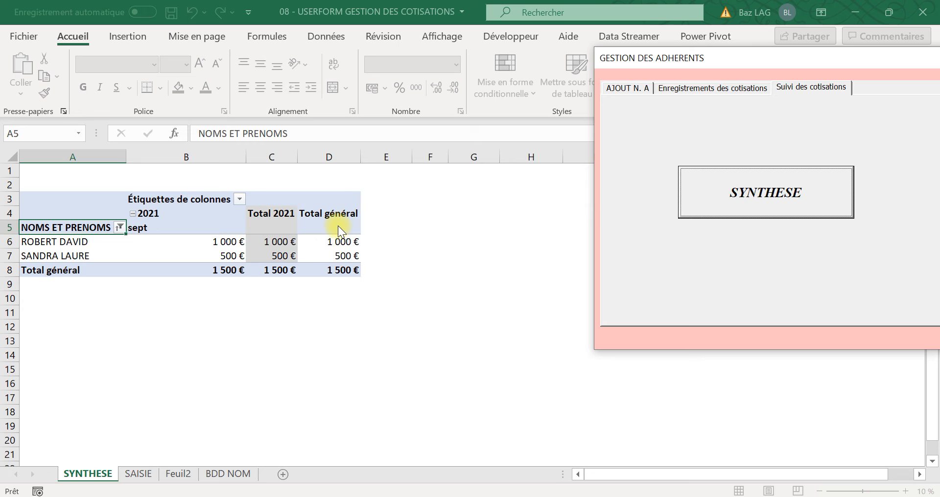
Step: Record and save a contribution of 1000 for the second listed member for the period janv.22
left_click(684, 89)
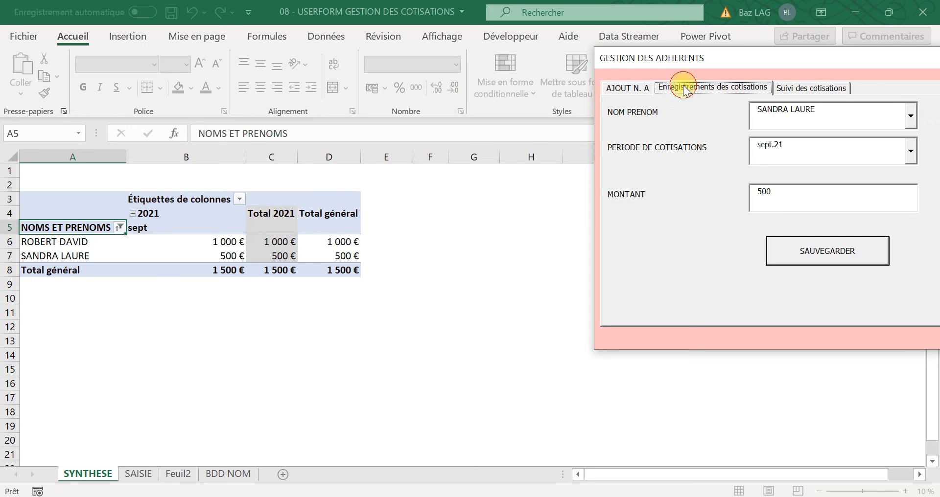
left_click(911, 152)
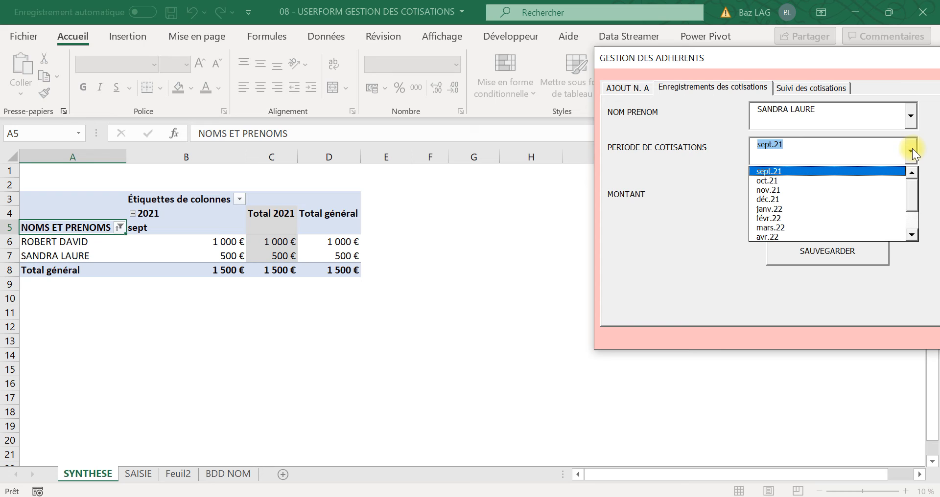
left_click(821, 210)
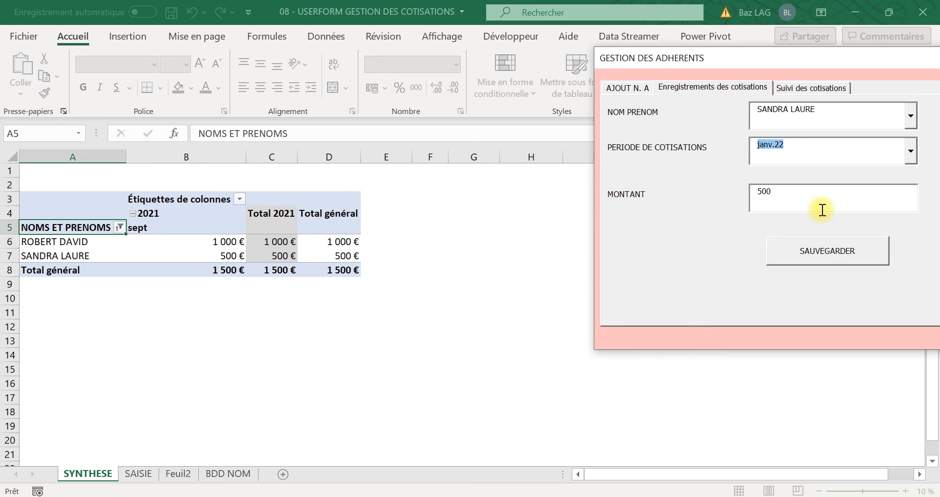
left_click(797, 192)
key("BackSpace")
key("BackSpace")
key("BackSpace")
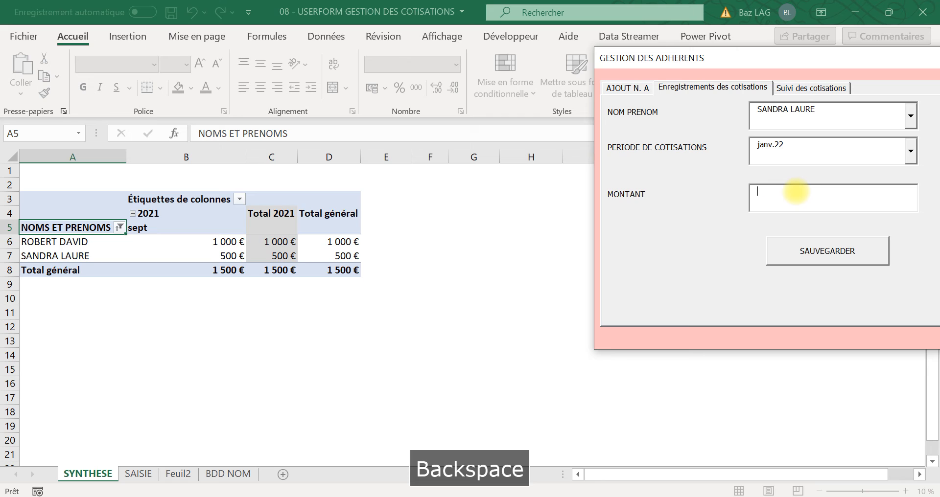
type("1000")
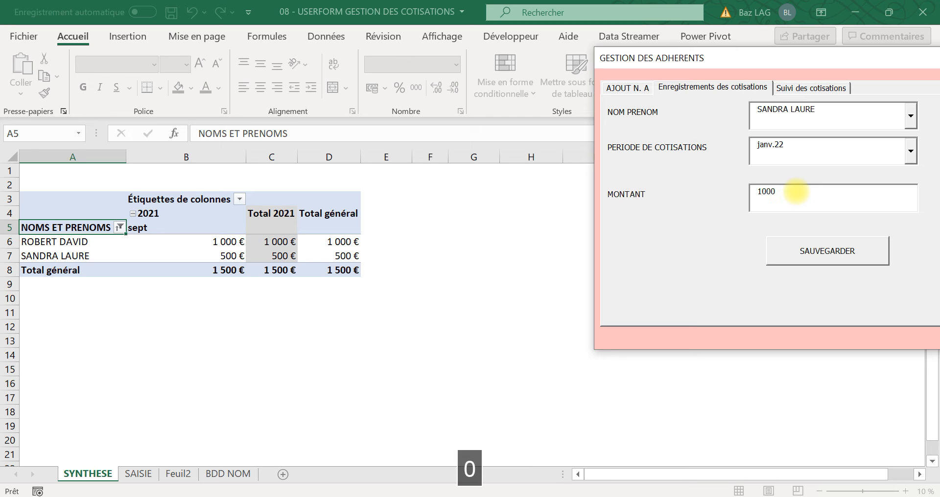
left_click(831, 250)
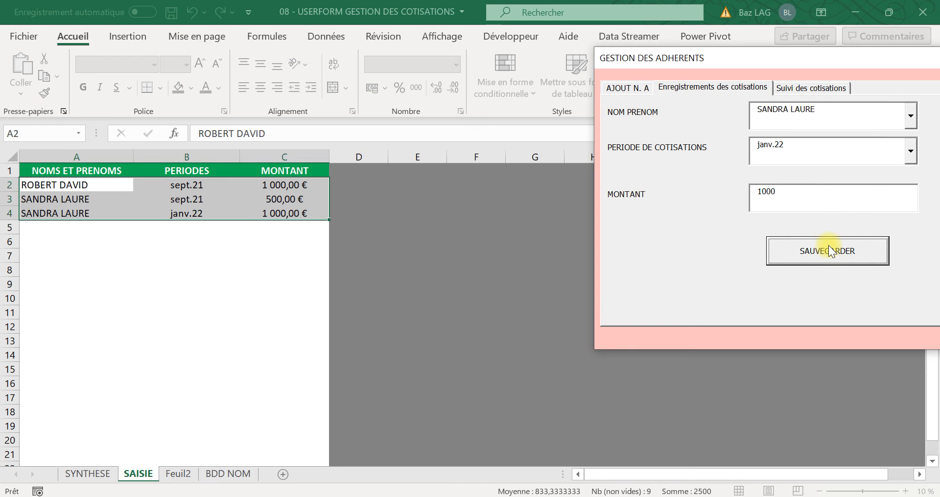
Step: Choose the first listed member and the period oct.21 for a new contribution entry
left_click(908, 116)
left_click(907, 113)
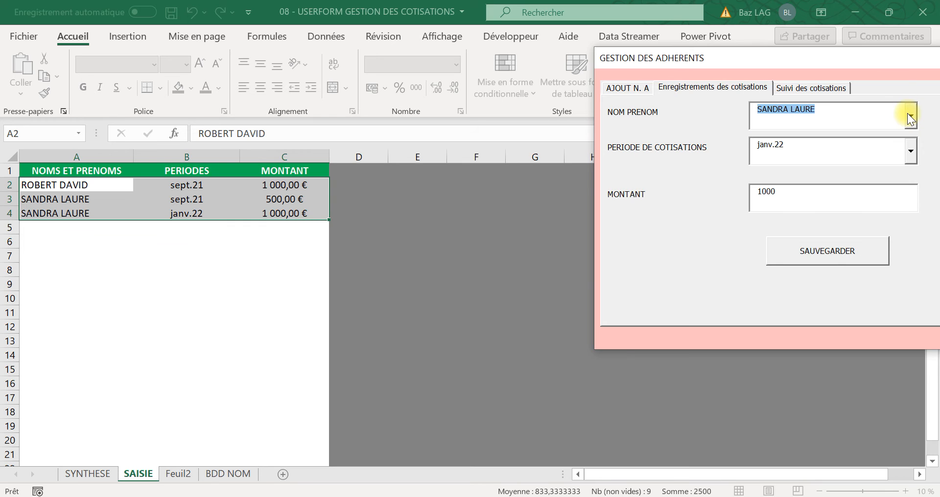
left_click(906, 113)
left_click(912, 136)
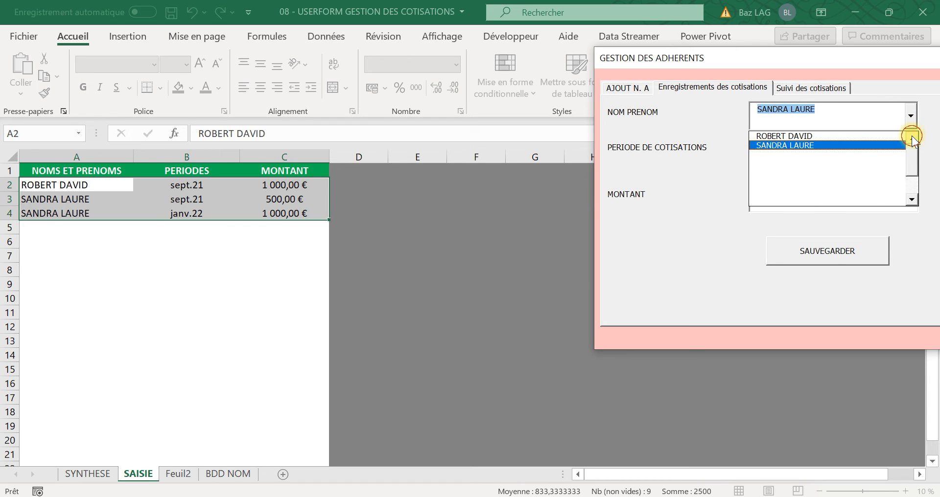
left_click(892, 137)
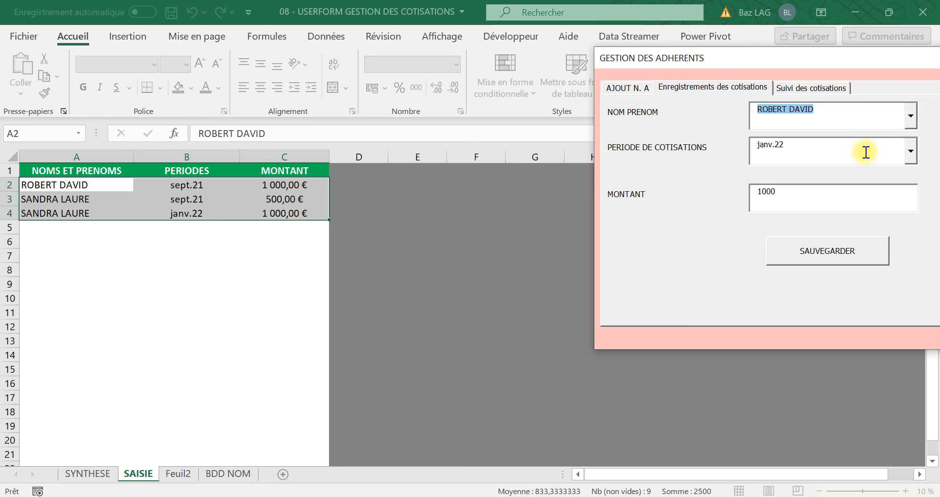
left_click(910, 153)
left_click(911, 173)
left_click(912, 172)
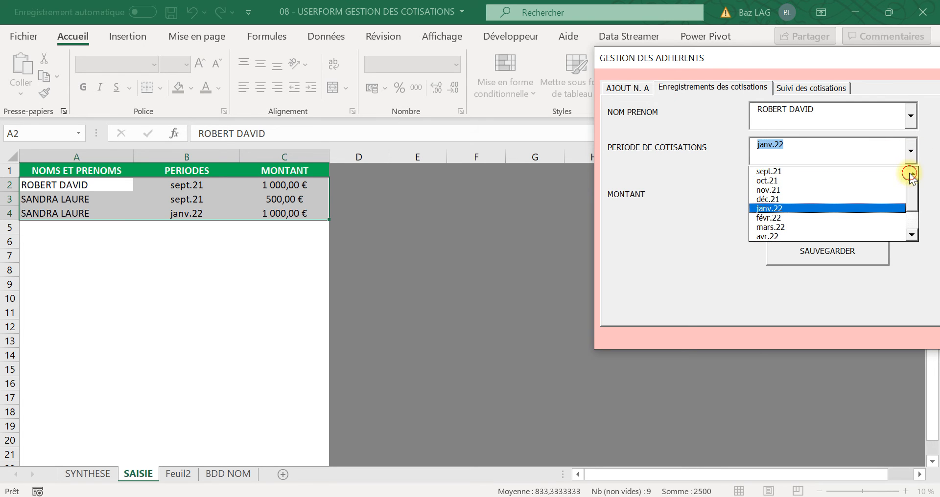
left_click(842, 181)
Step: Set the contribution amount to 800 and save the entry
left_click(834, 193)
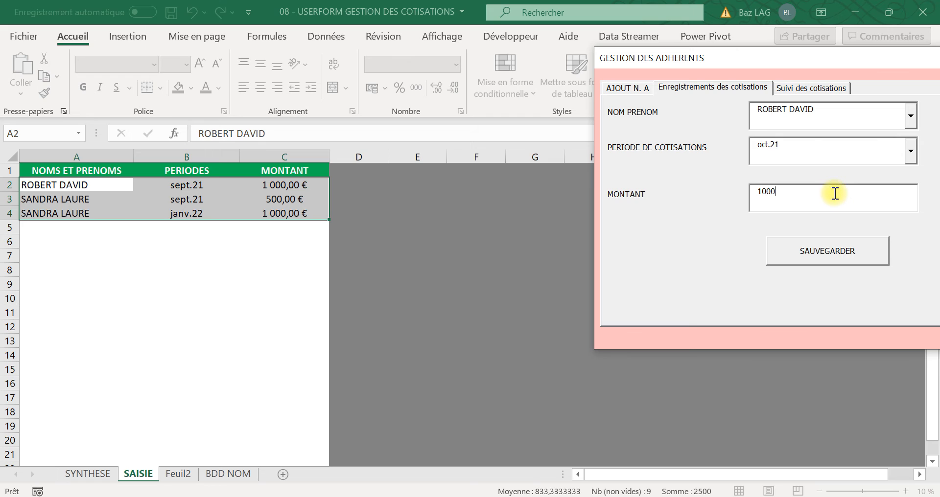
key("BackSpace")
key("BackSpace")
key("BackSpace")
key("BackSpace")
type("800")
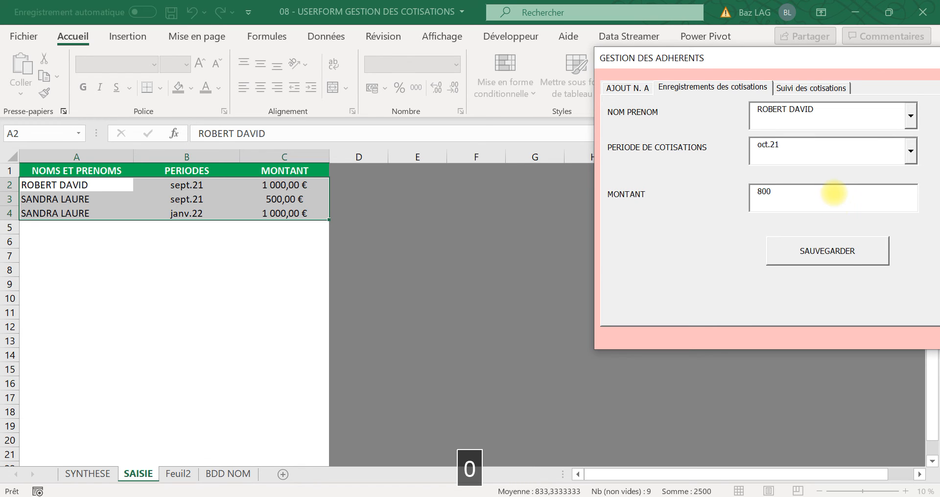
left_click(847, 252)
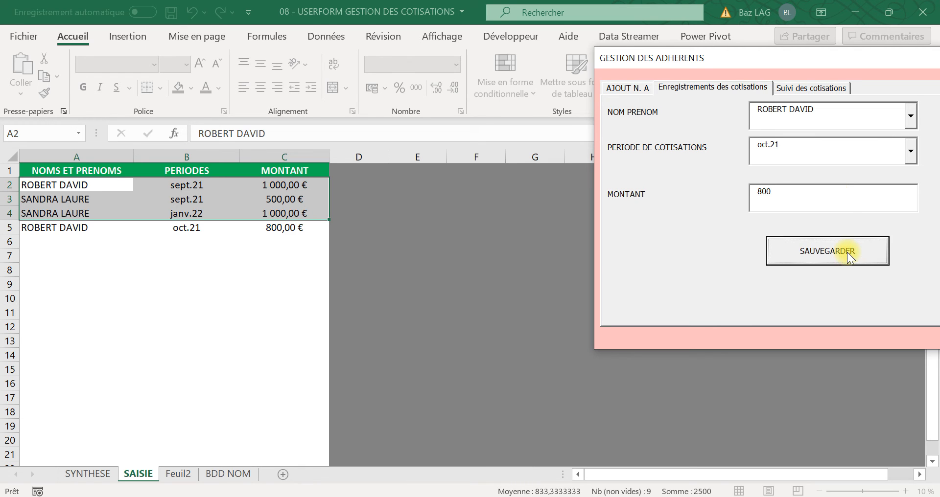
Step: Display the updated contributions summary from the form's tracking section, then close the form
left_click(815, 91)
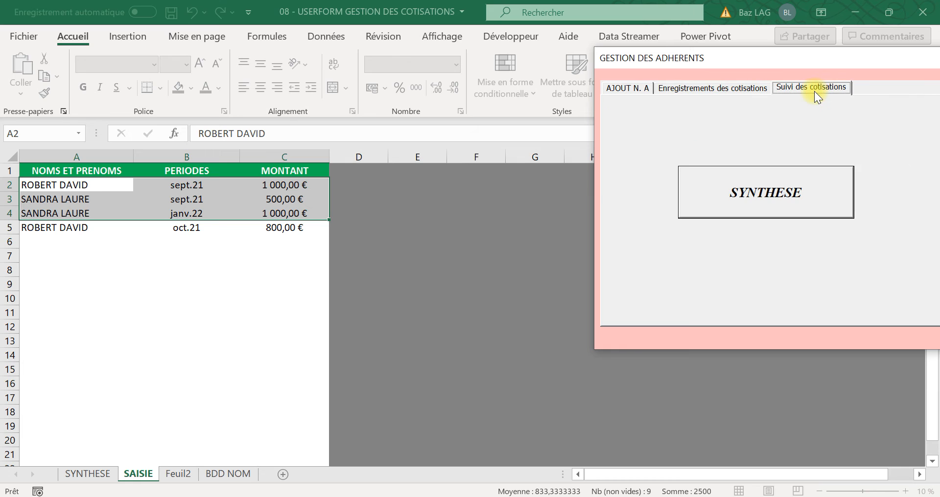
left_click(769, 192)
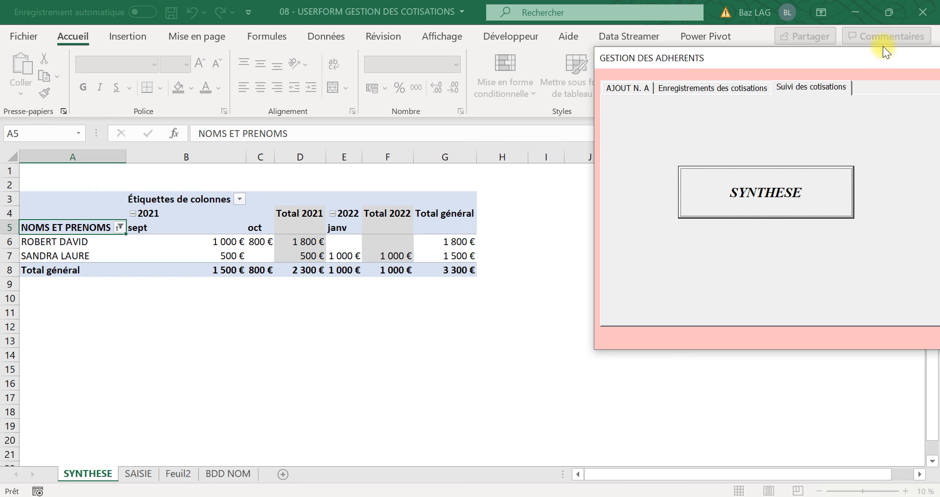
left_click_drag(869, 63, 781, 84)
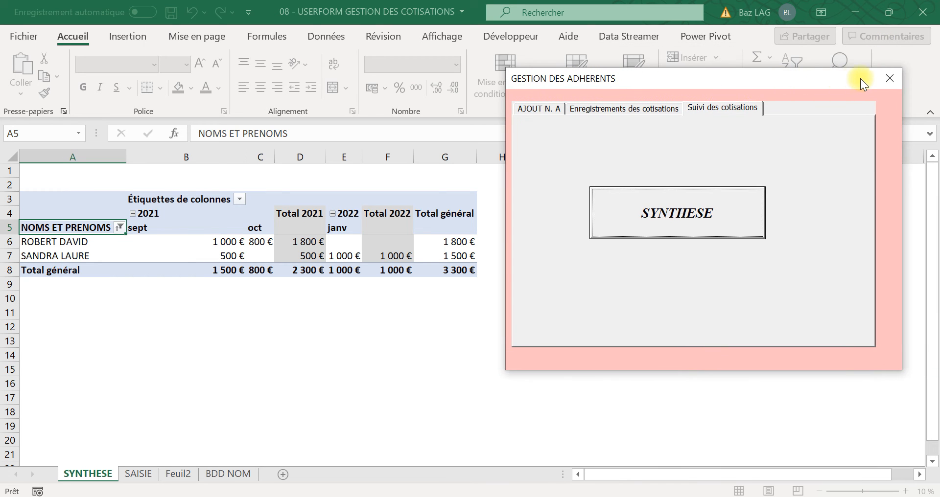
left_click(883, 79)
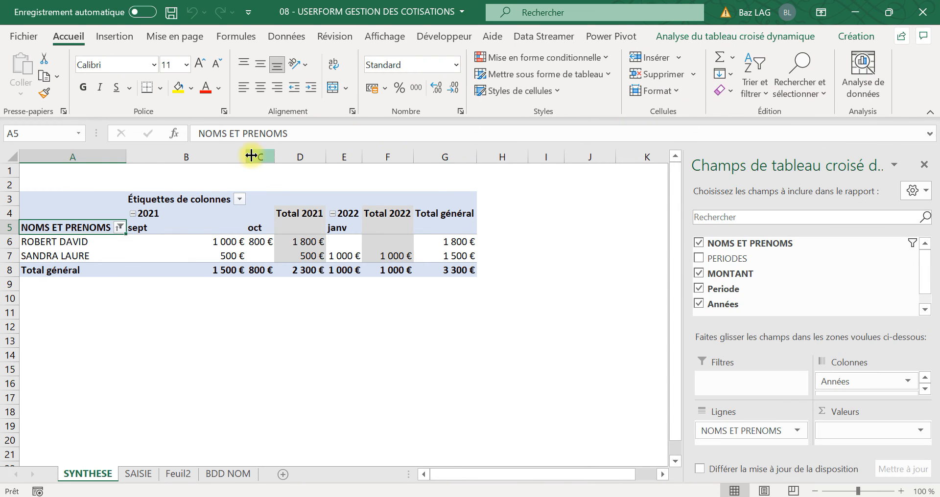
Step: Set columns B to M of the SYNTHESE sheet to a width of 10 and centre their contents
left_click_drag(245, 157, 544, 143)
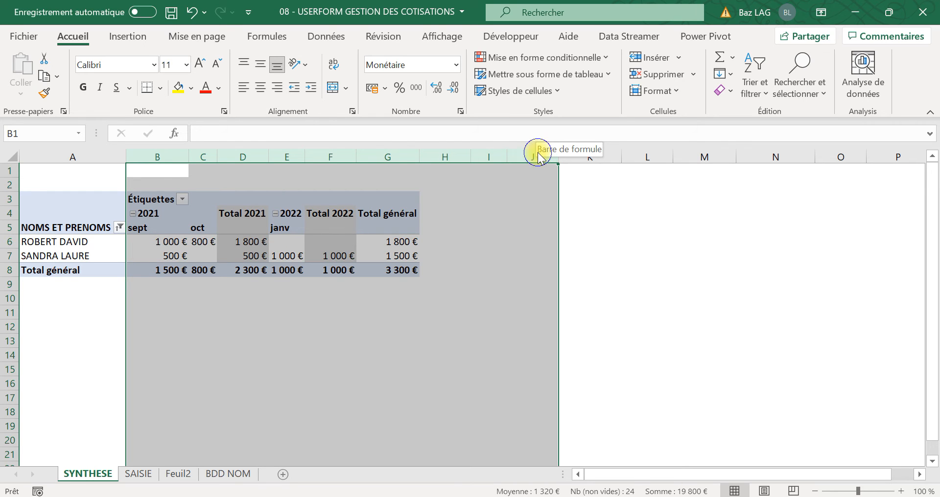
left_click(535, 151)
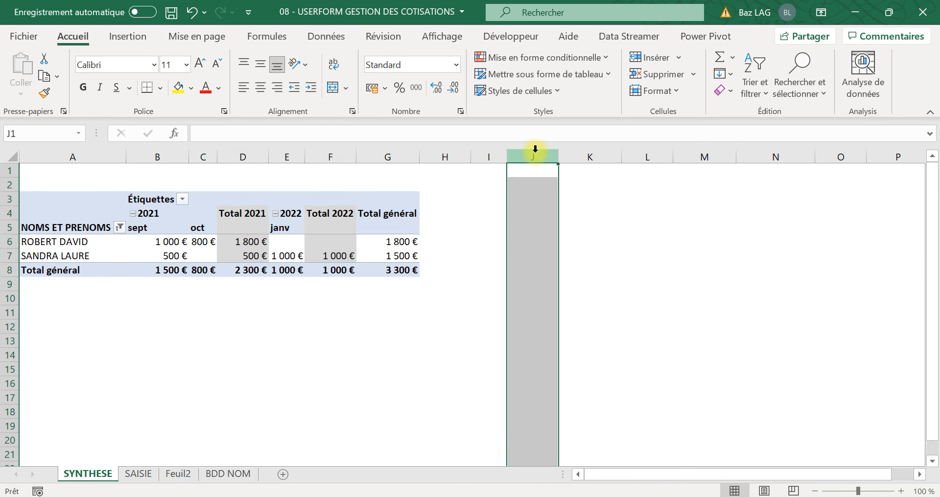
left_click(161, 156)
left_click_drag(161, 157, 726, 178)
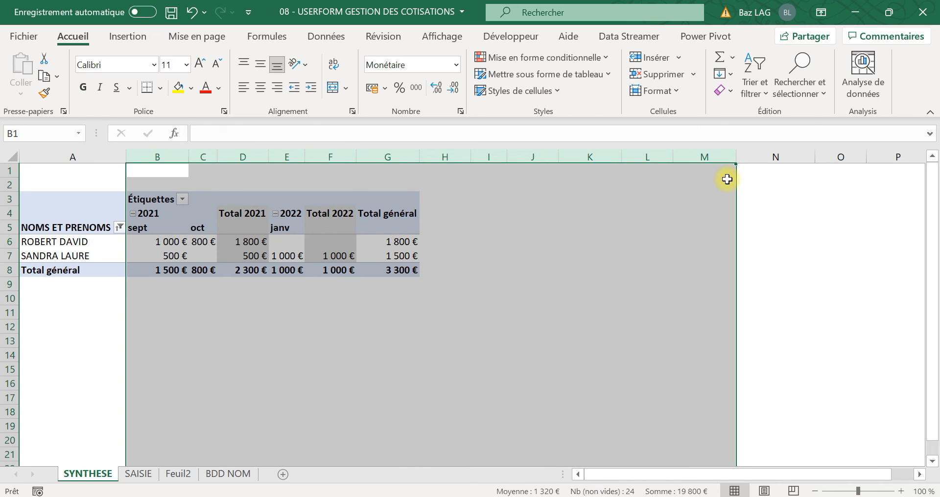
right_click(652, 158)
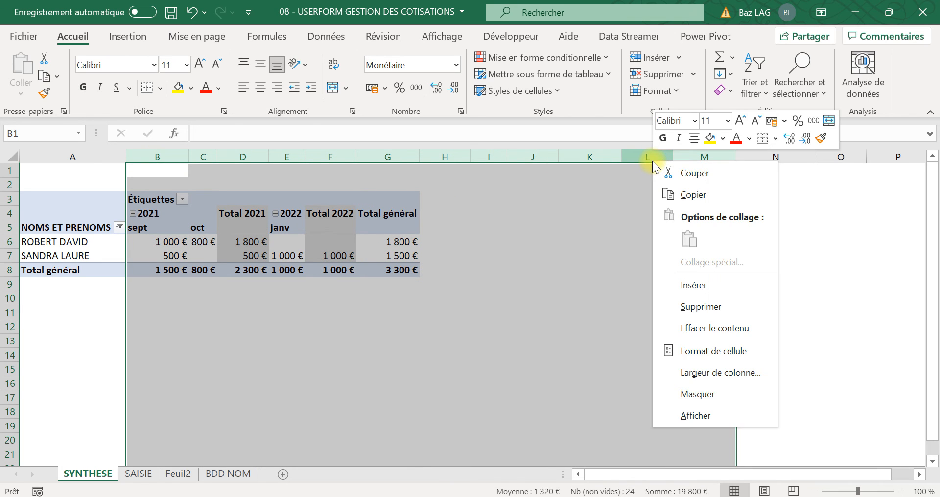
left_click(693, 375)
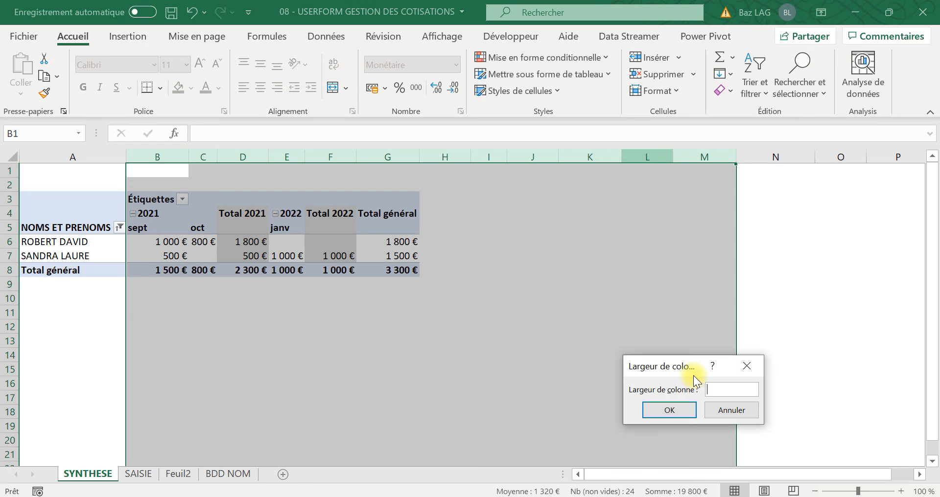
type("10")
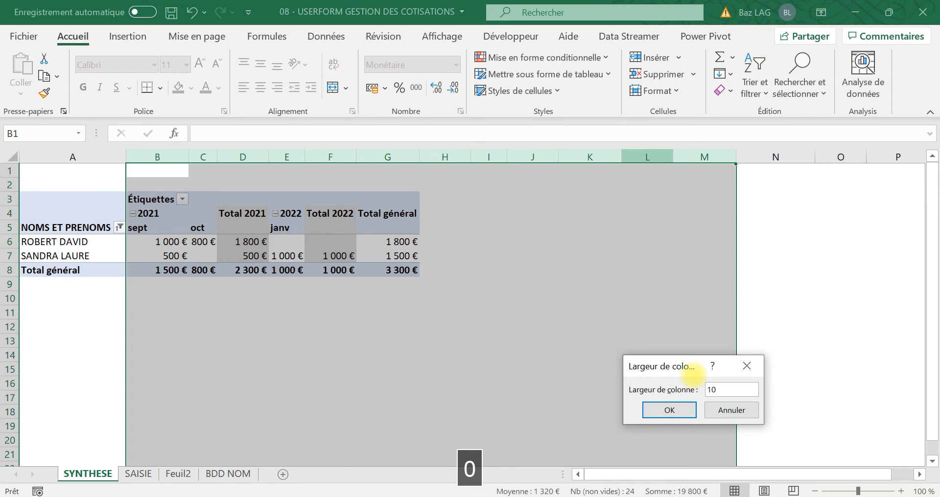
key("Return")
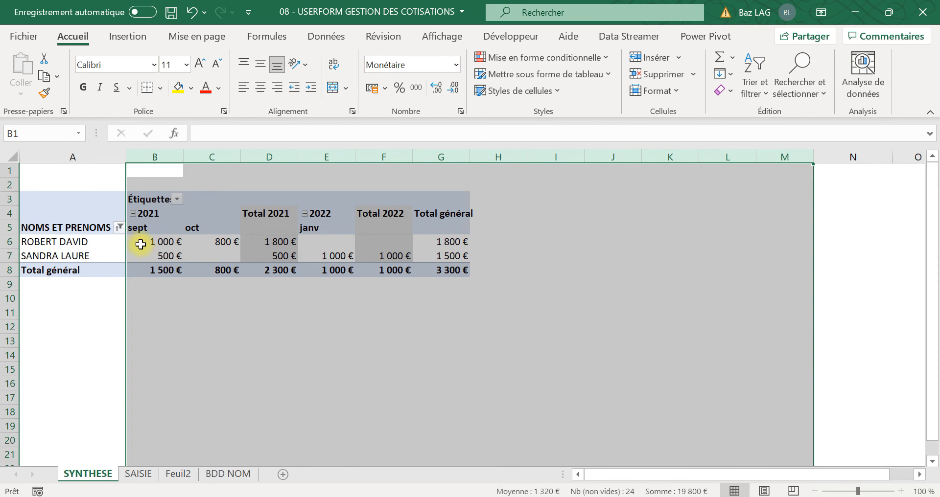
left_click(261, 87)
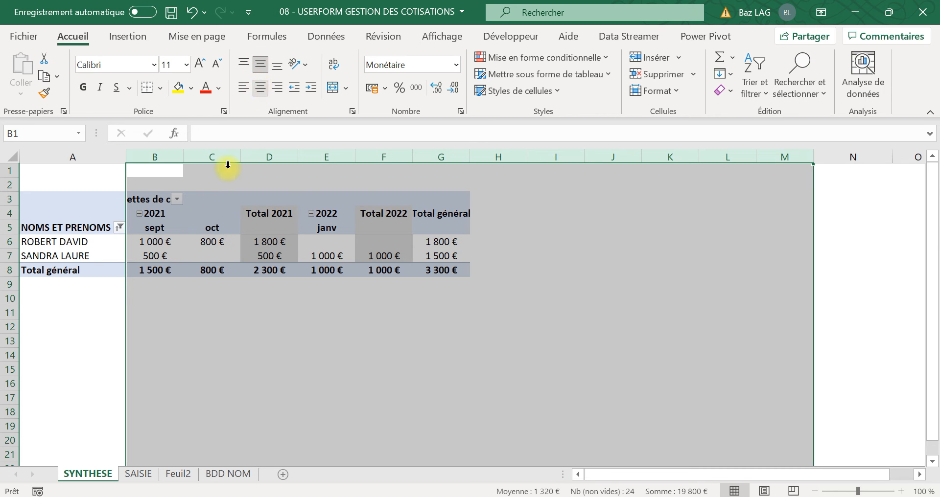
Step: Disable automatic column width adjustment on update in the pivot table's options
left_click(208, 254)
right_click(207, 253)
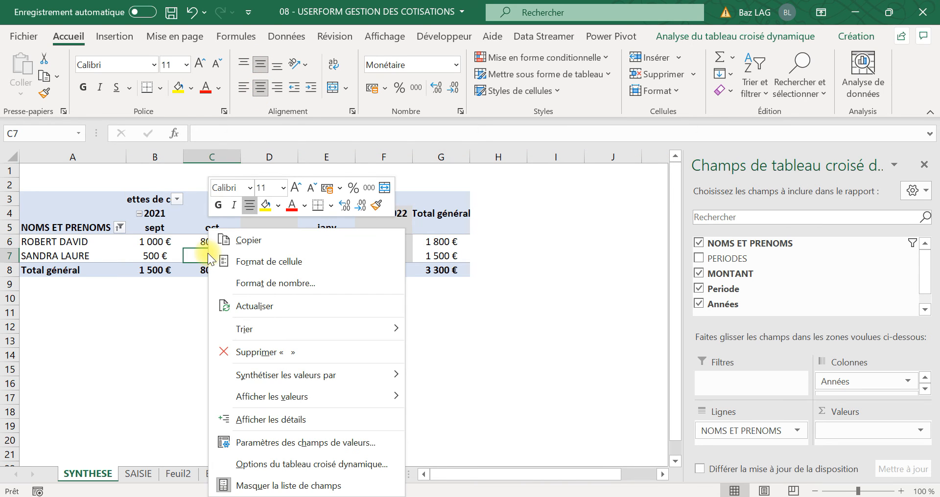
left_click(247, 464)
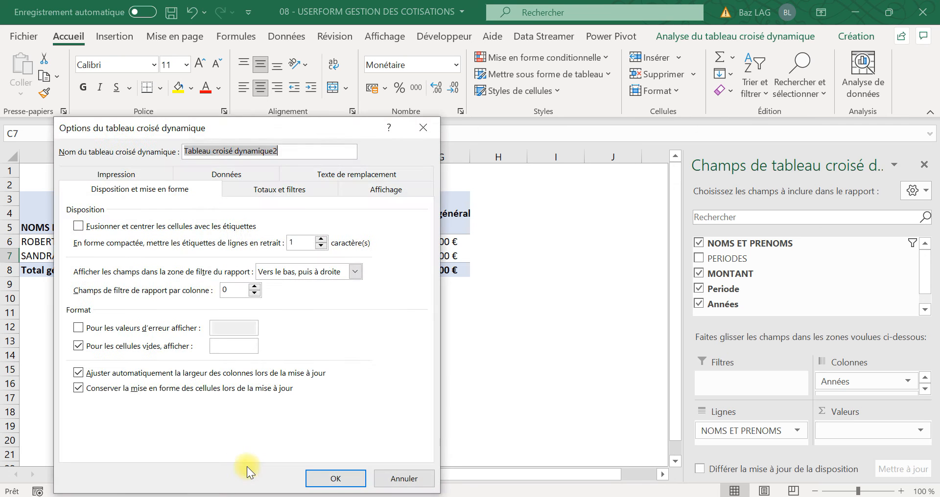
left_click(79, 373)
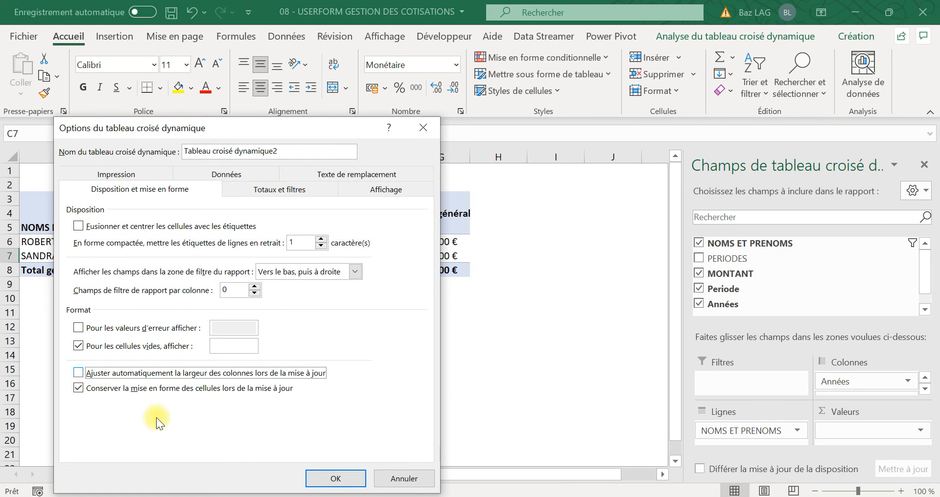
left_click(329, 479)
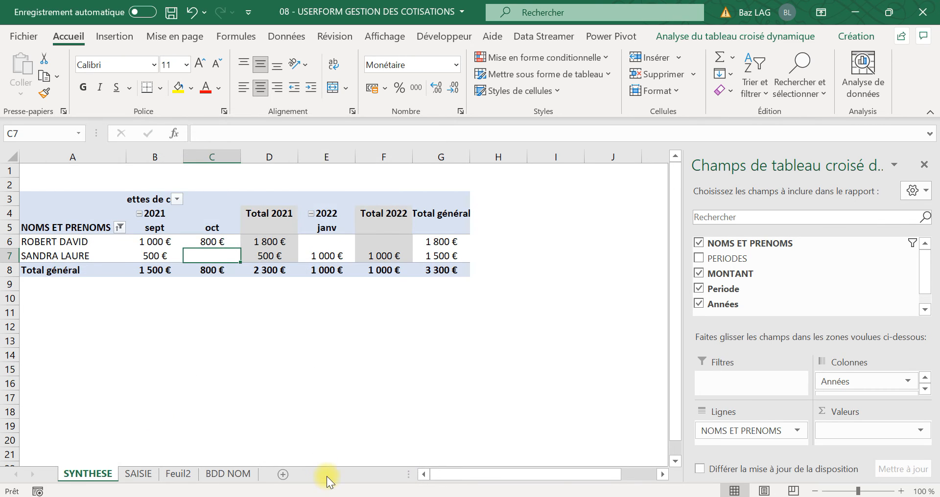
left_click(243, 370)
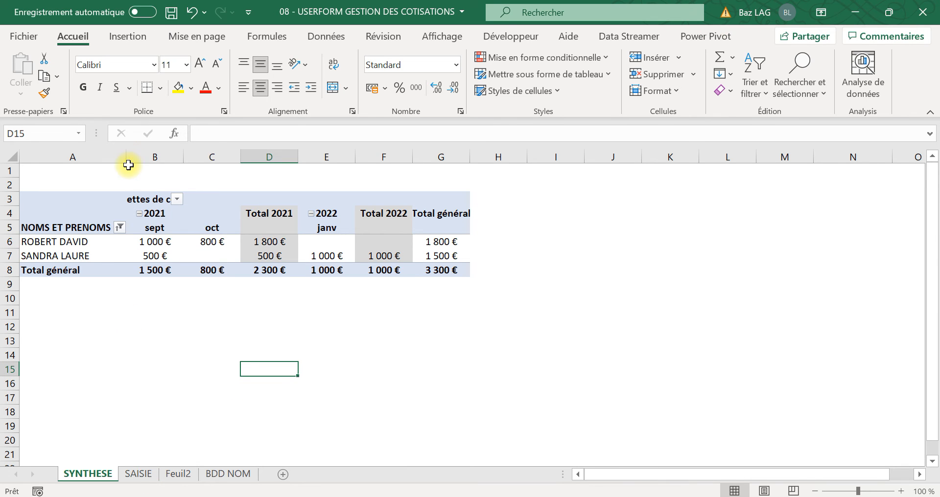
Step: Run the GA userform from the Visual Basic editor and move it clear of the summary table
left_click(505, 39)
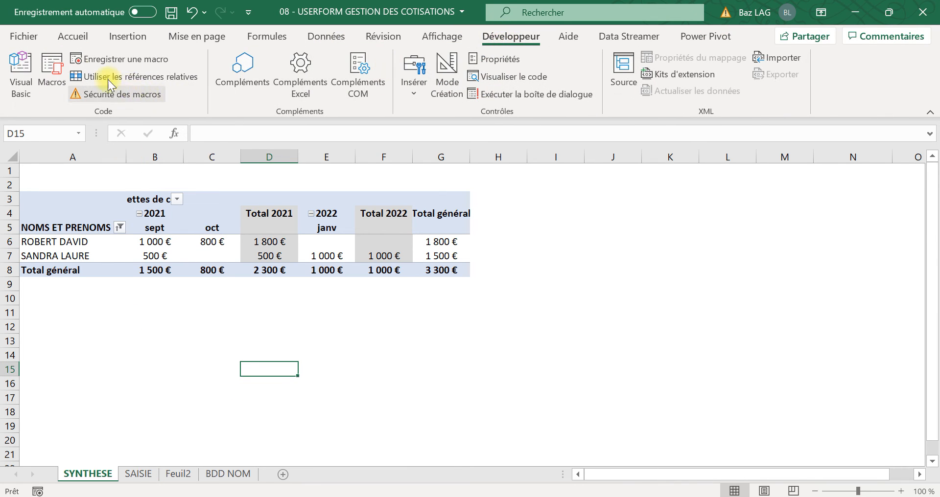
left_click(22, 73)
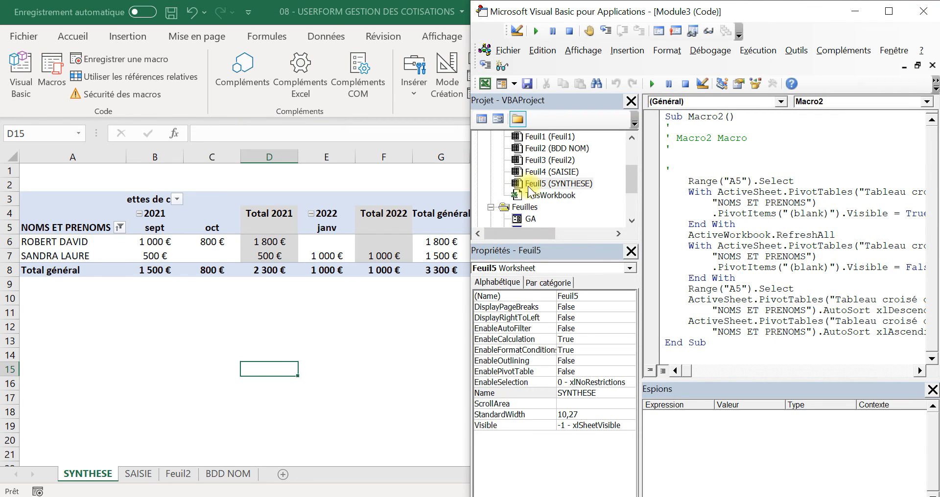
double_click(533, 220)
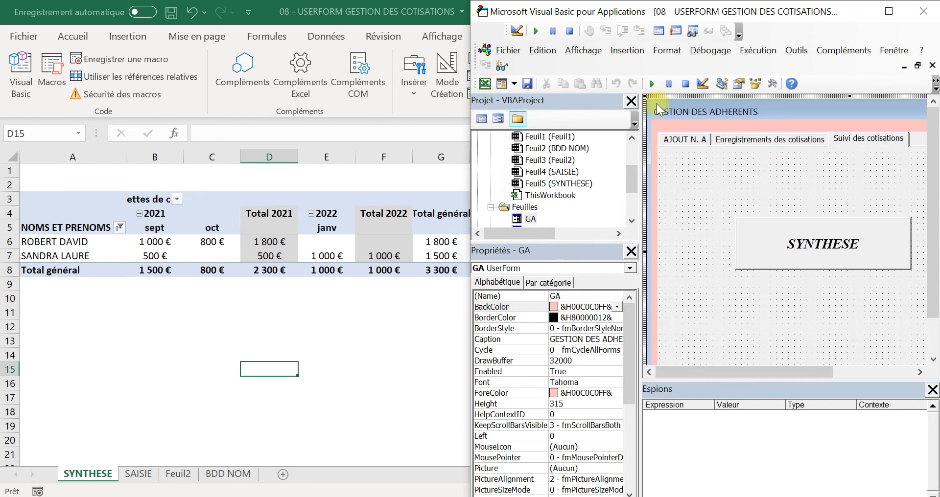
left_click(652, 84)
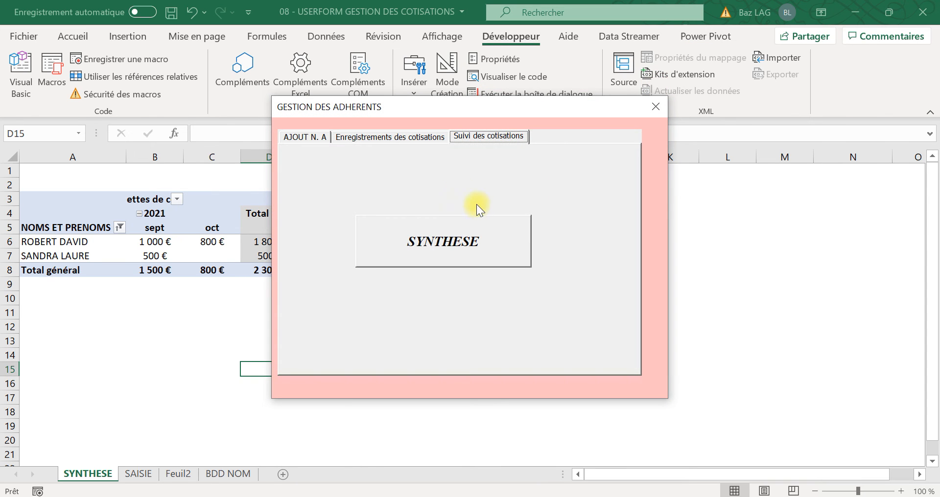
left_click(395, 138)
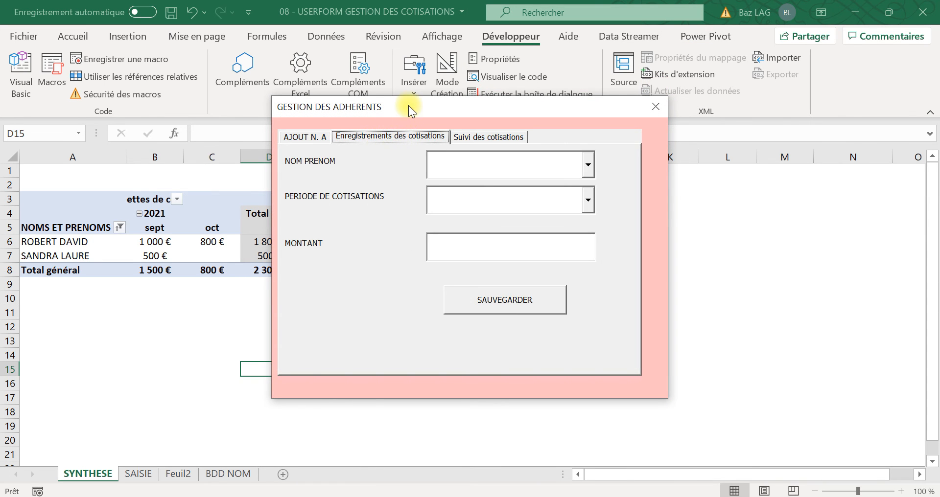
left_click_drag(408, 105, 615, 113)
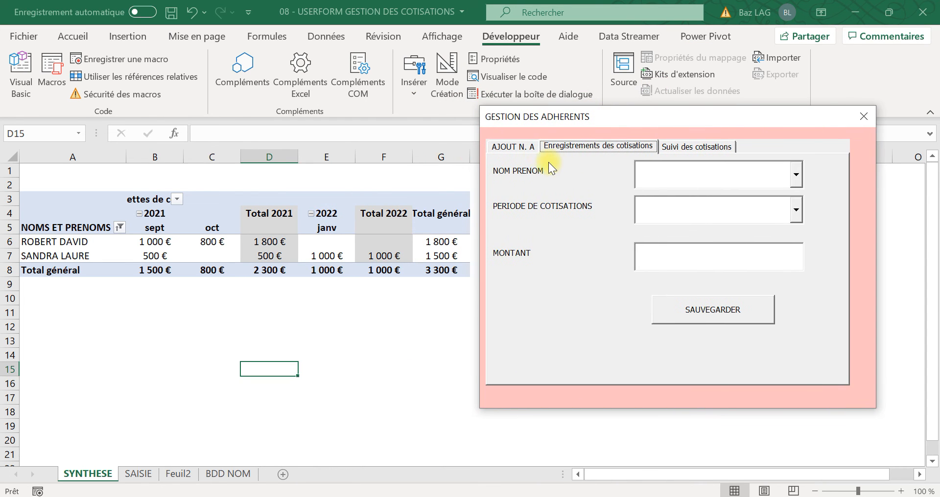
Step: Enter the new member's surname and first name in the form's member addition section
left_click(513, 148)
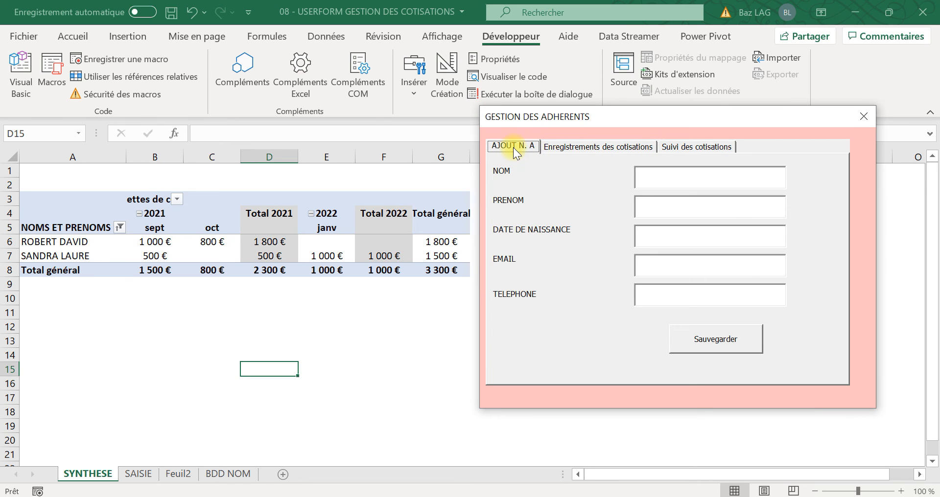
left_click(679, 180)
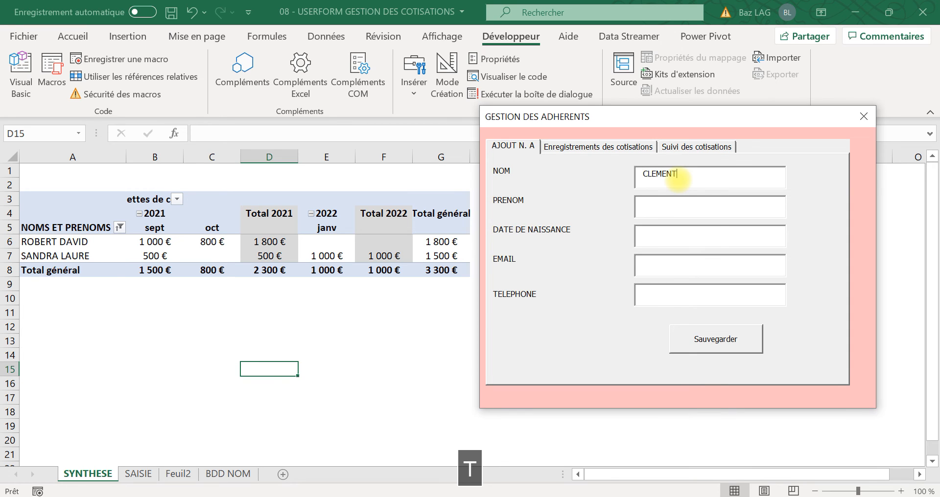
key("Tab")
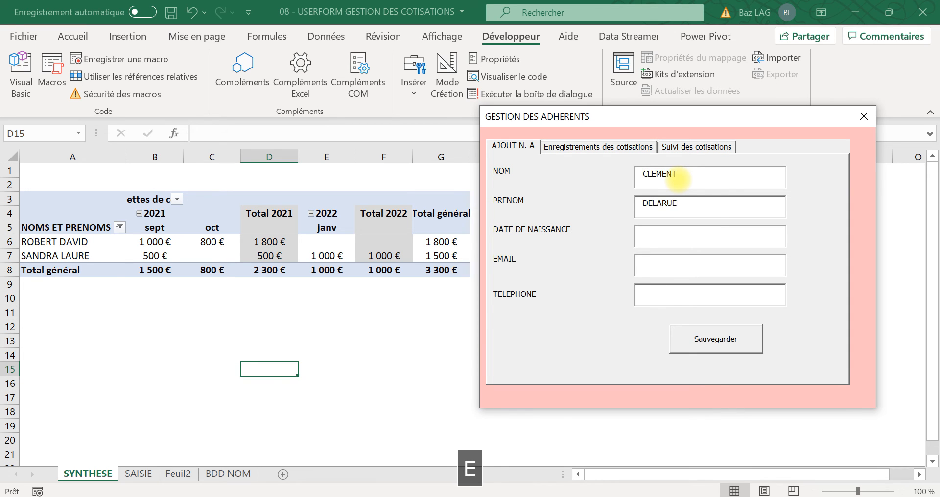
key("Tab")
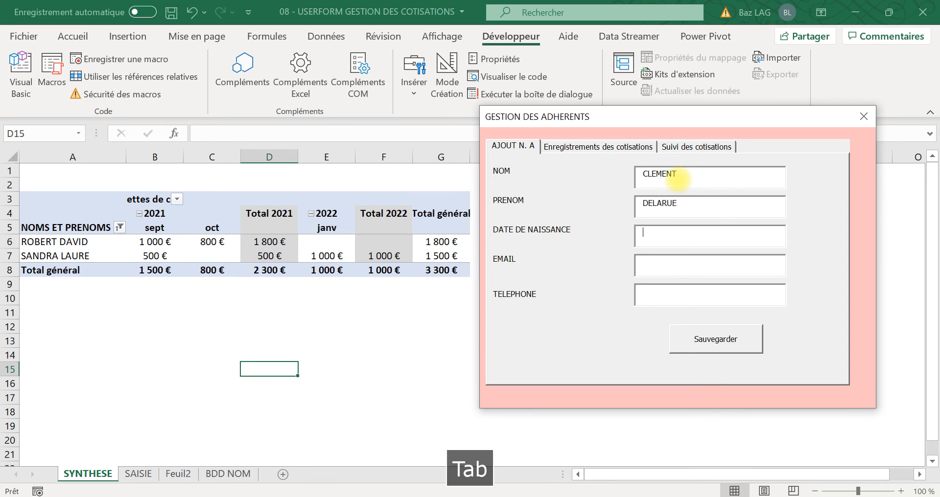
Step: Fill in the new member's date of birth
type("12/12/")
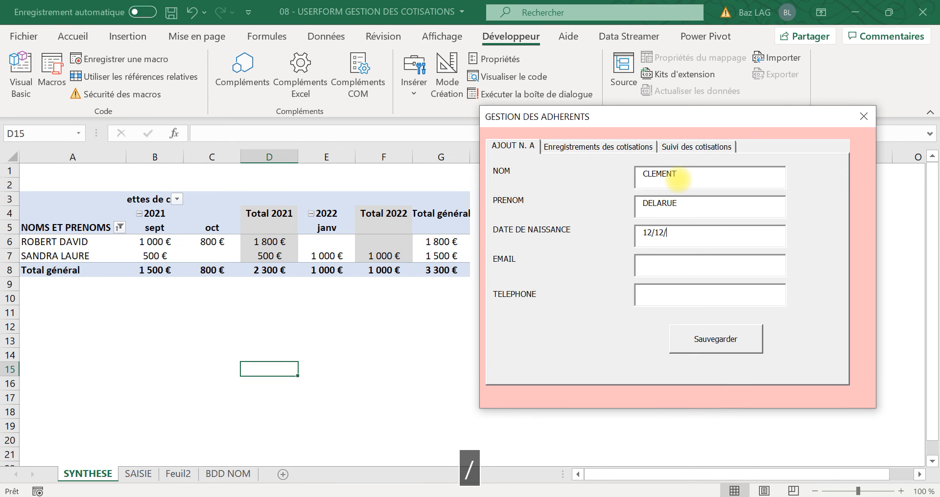
type("1980")
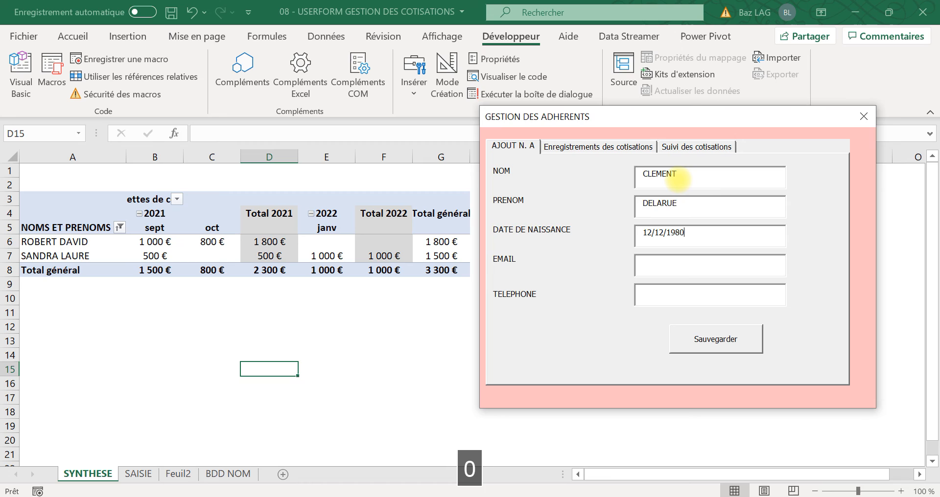
key("Tab")
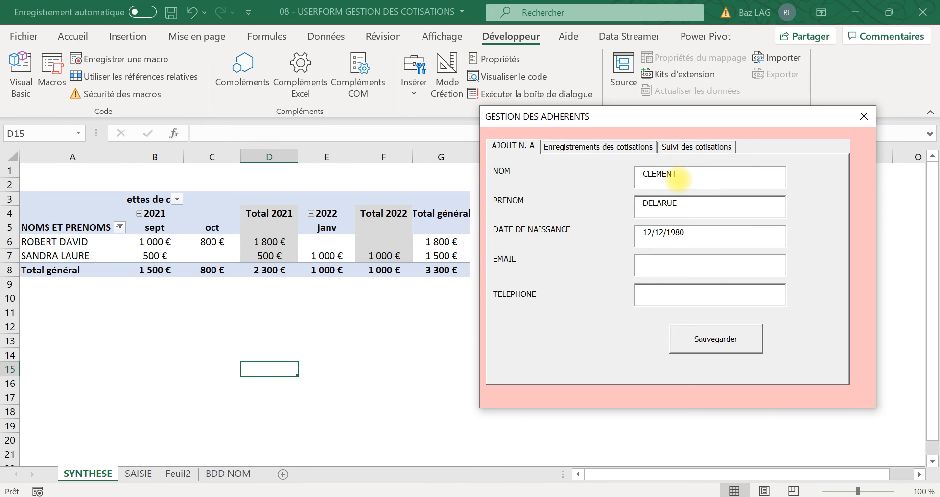
Step: Fill in the new member's e-mail address, leaving out the dot before its fr ending
key("Caps_Lock")
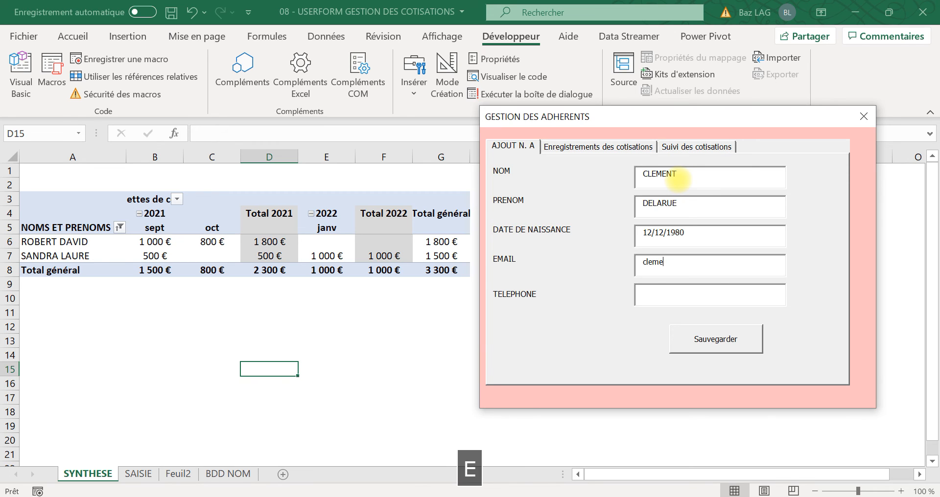
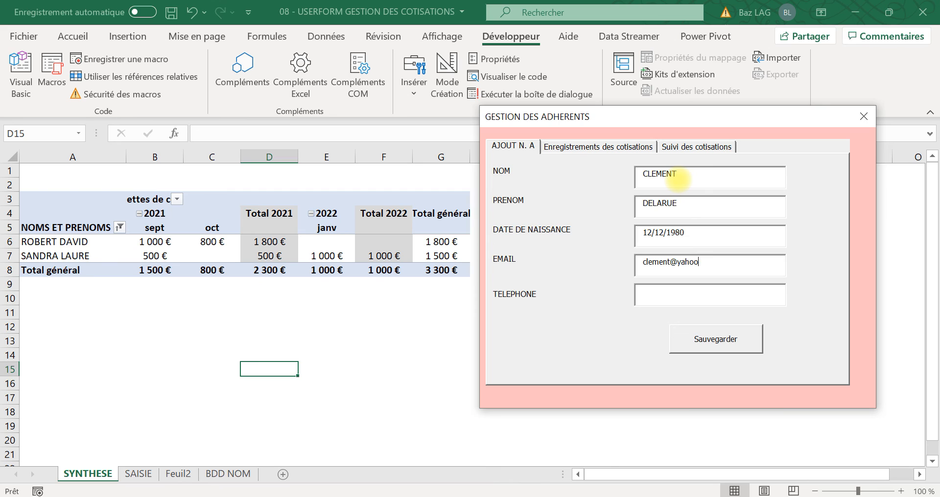
Step: Fill in the new member's telephone number and try to save the record
left_click(662, 293)
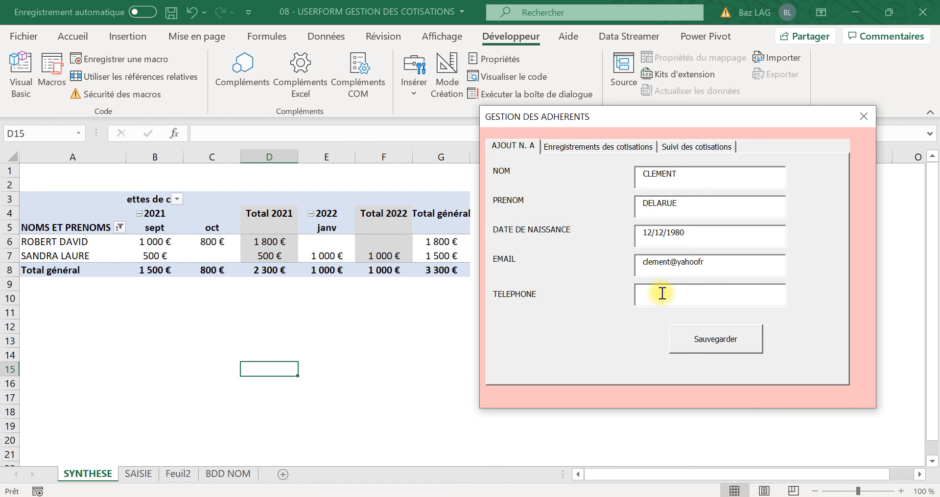
type("çççç")
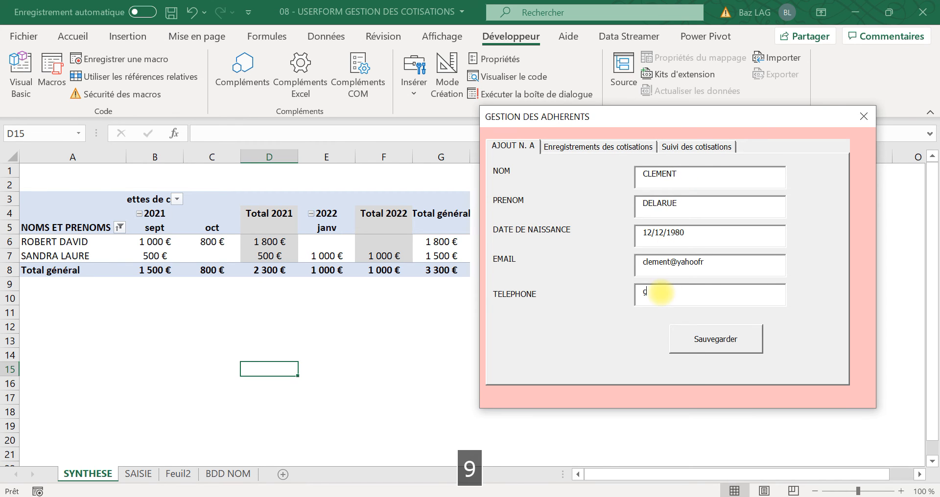
key("BackSpace")
key("BackSpace")
key("BackSpace")
key("BackSpace")
key("Caps_Lock")
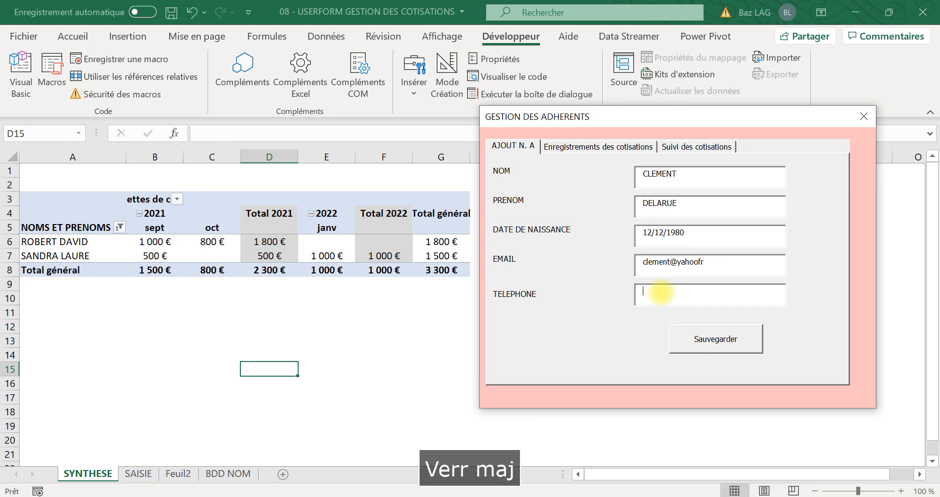
type("999999999")
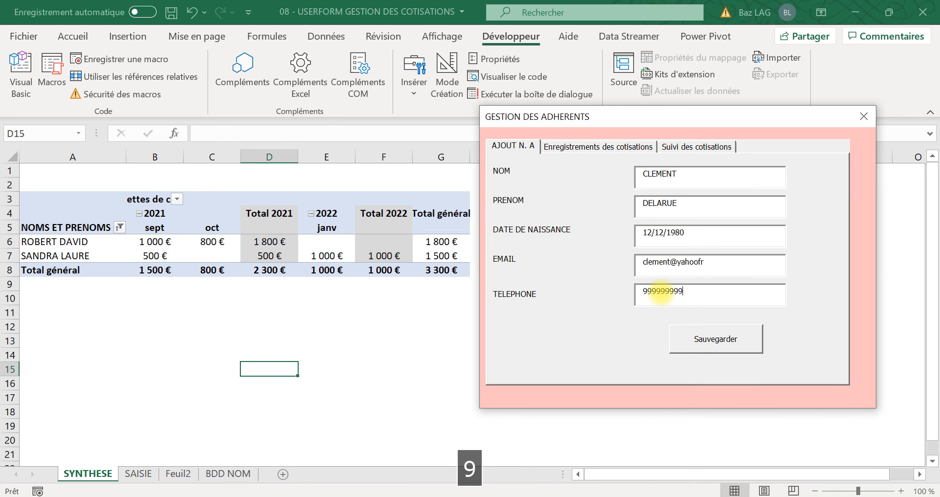
left_click(736, 353)
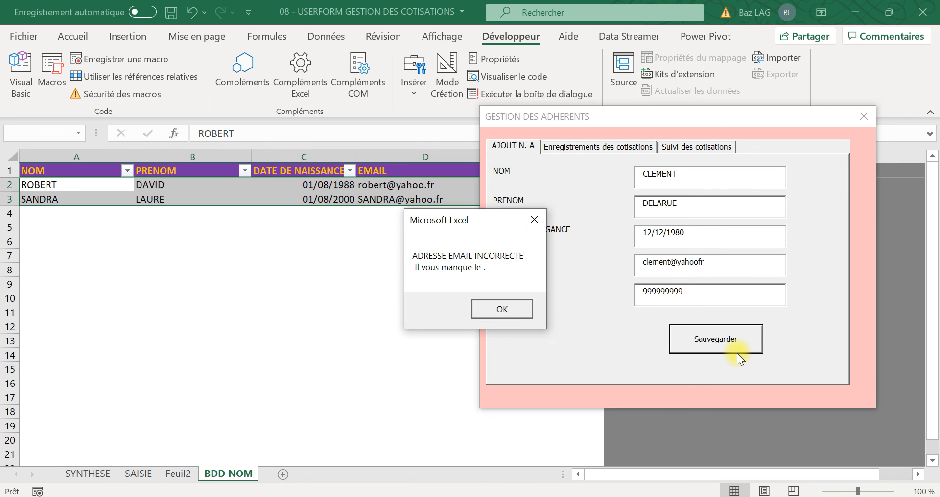
left_click(491, 313)
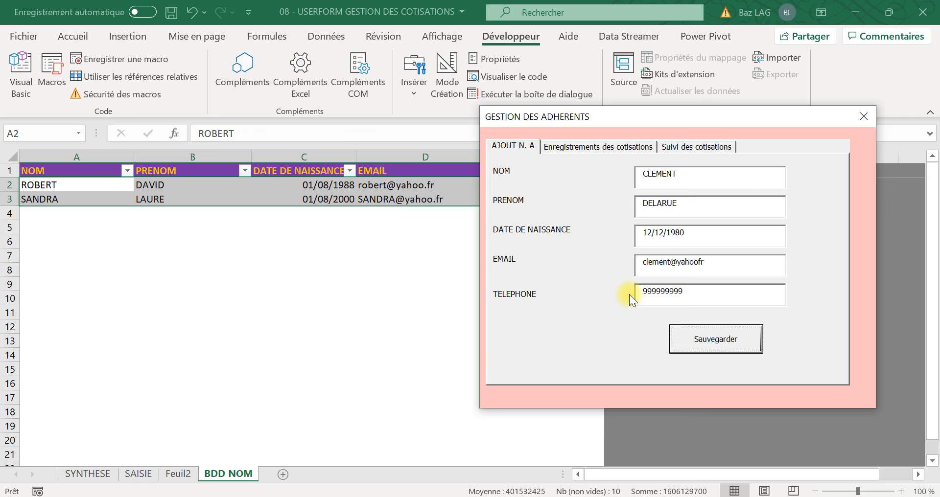
Step: Insert the missing dot before fr in the member's e-mail address and save the record
left_click(700, 266)
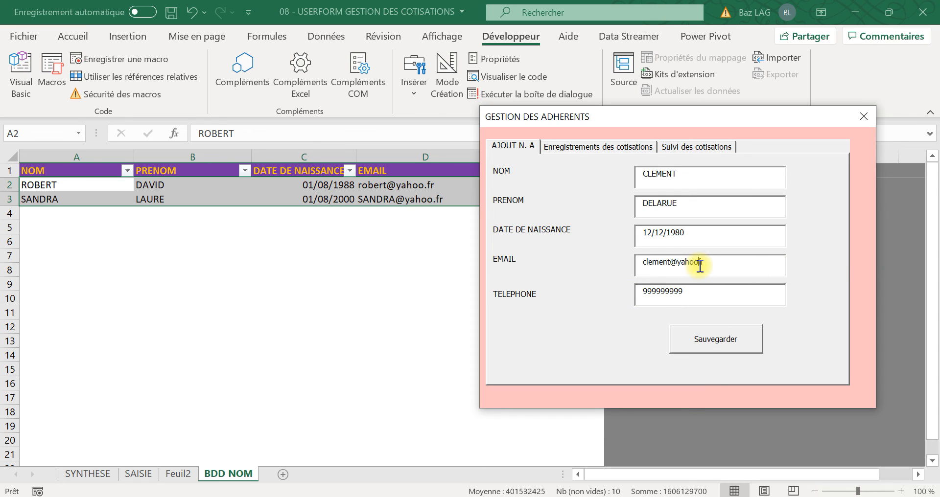
type(".")
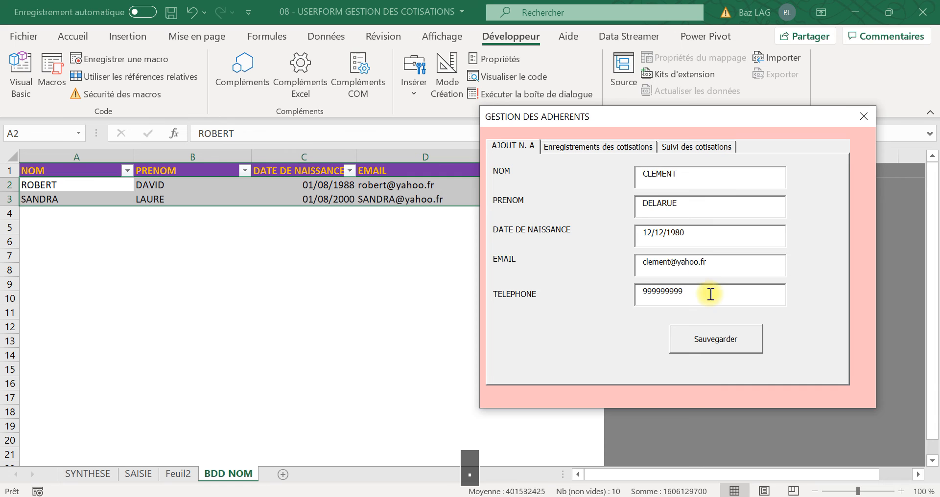
left_click(707, 346)
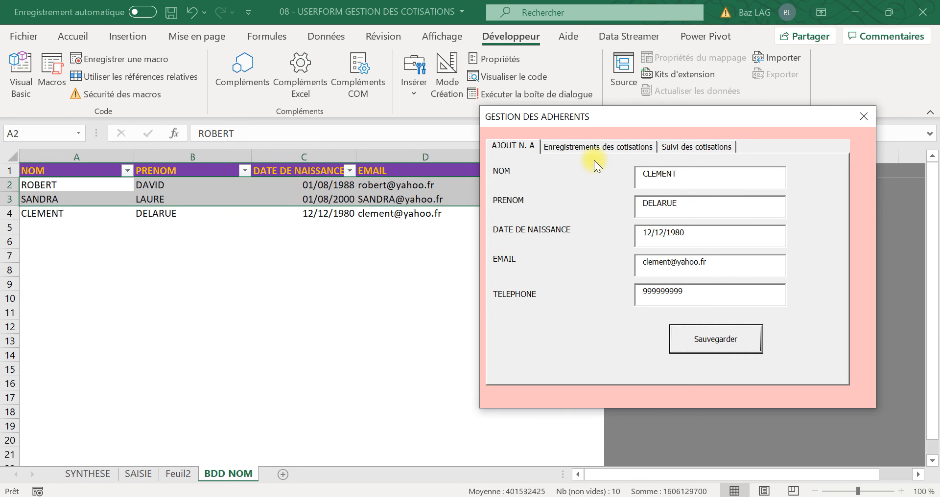
Step: Debug the run-time error, reset the halted code and run the GA userform again from the Visual Basic editor
left_click(597, 143)
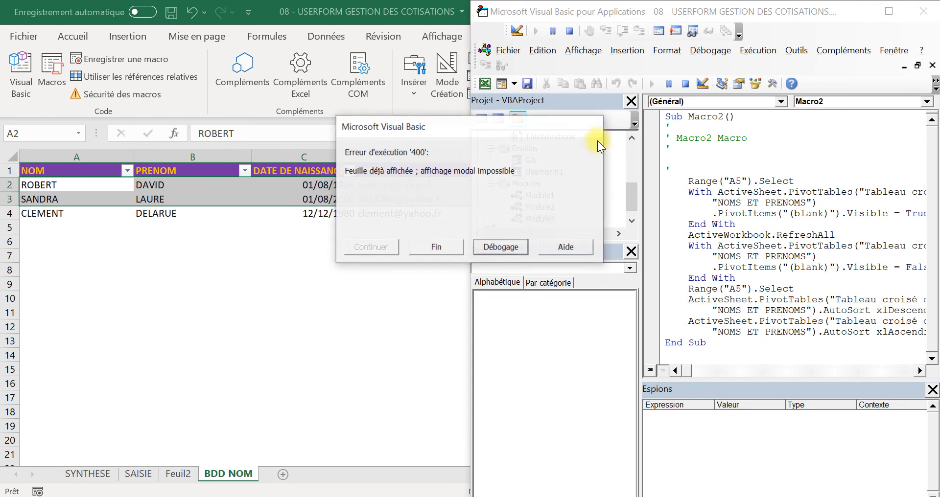
left_click(497, 247)
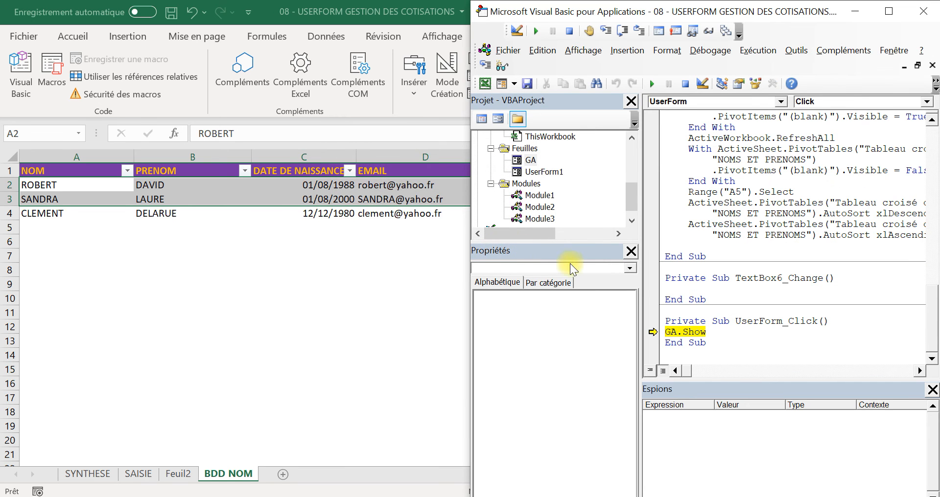
left_click(687, 85)
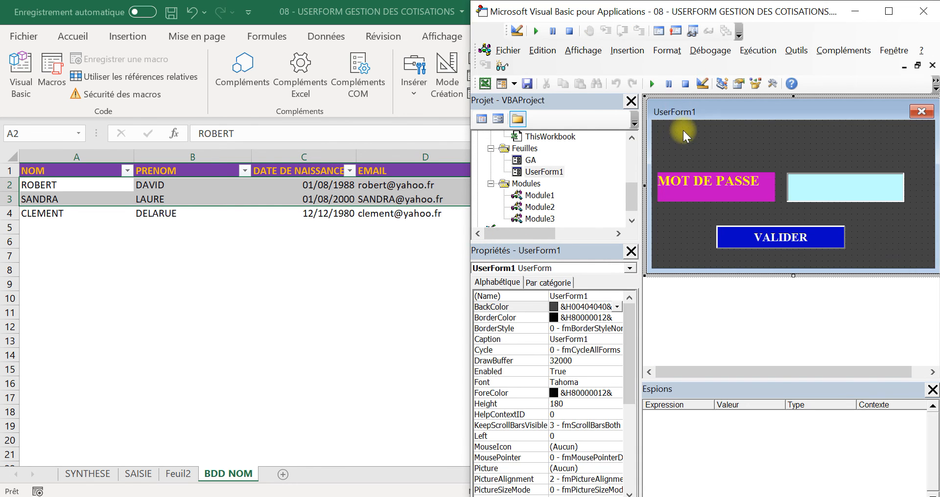
left_click(631, 221)
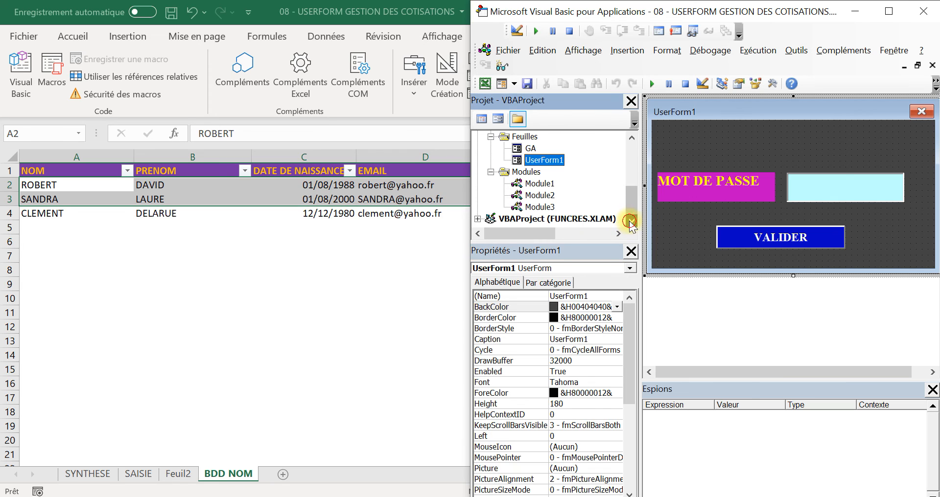
left_click(530, 162)
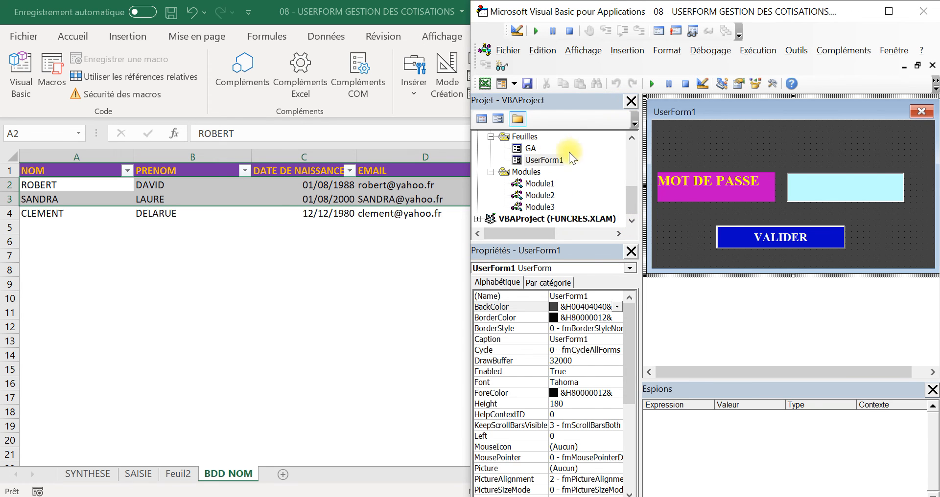
double_click(530, 147)
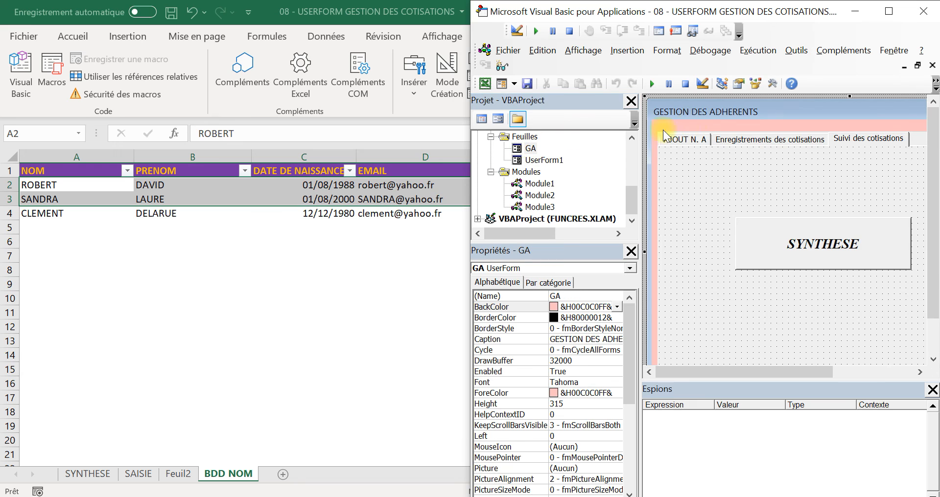
left_click(653, 84)
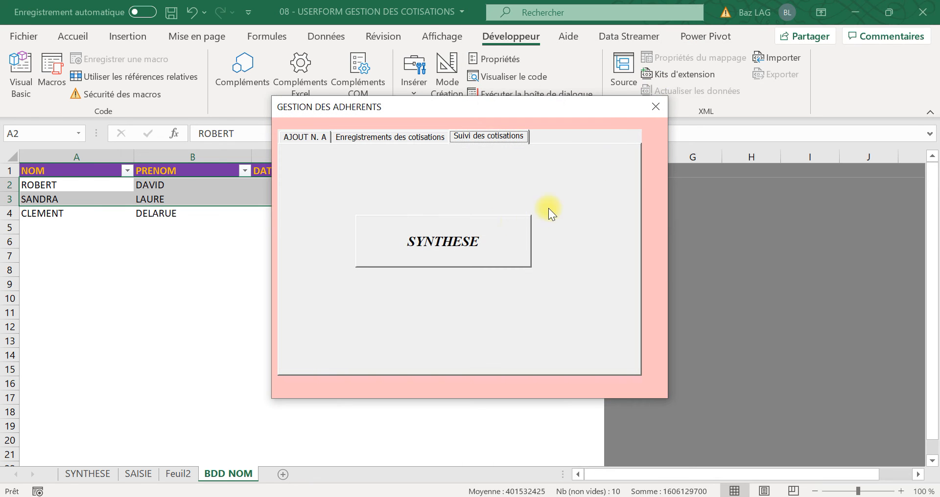
Step: Choose the newly added member in the form's contribution recording section and move the form off the member table
left_click(389, 136)
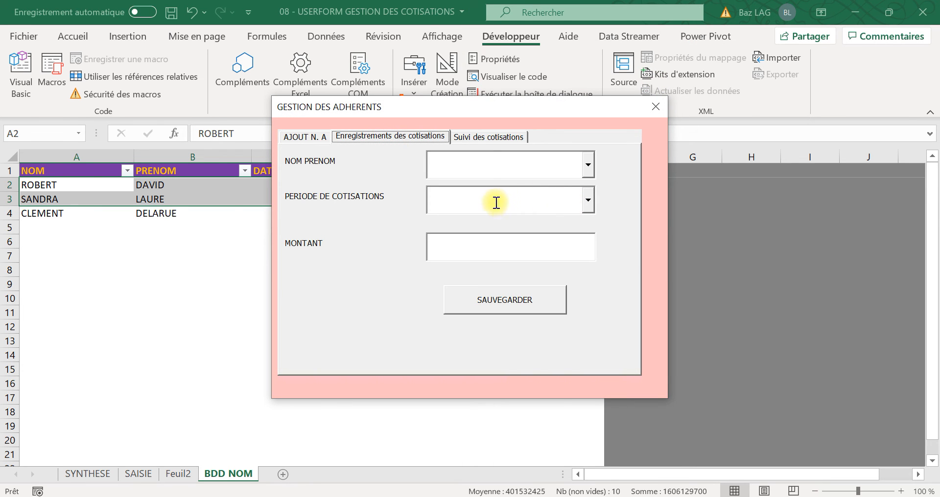
left_click(589, 164)
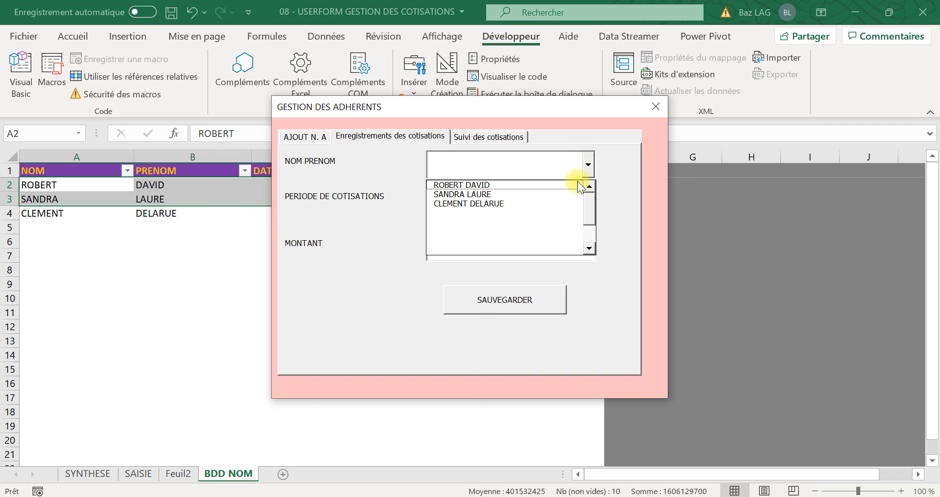
left_click(543, 203)
left_click(520, 204)
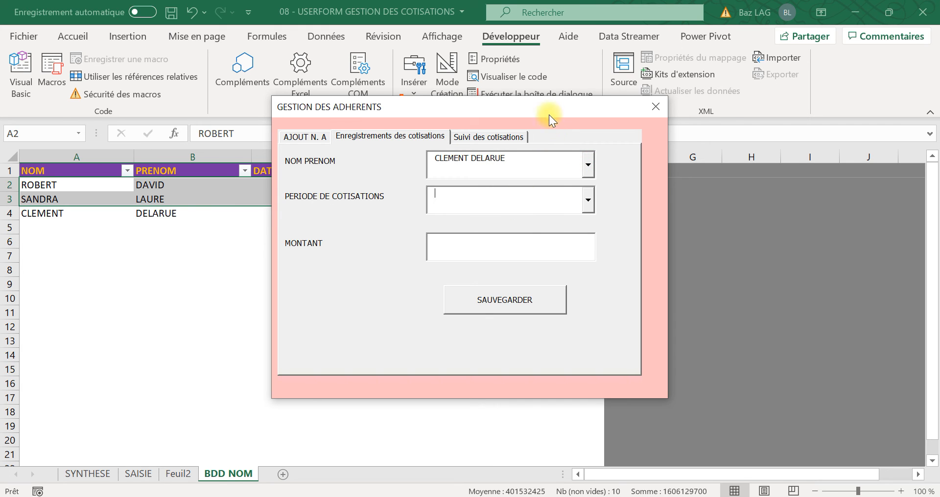
left_click_drag(548, 112, 717, 110)
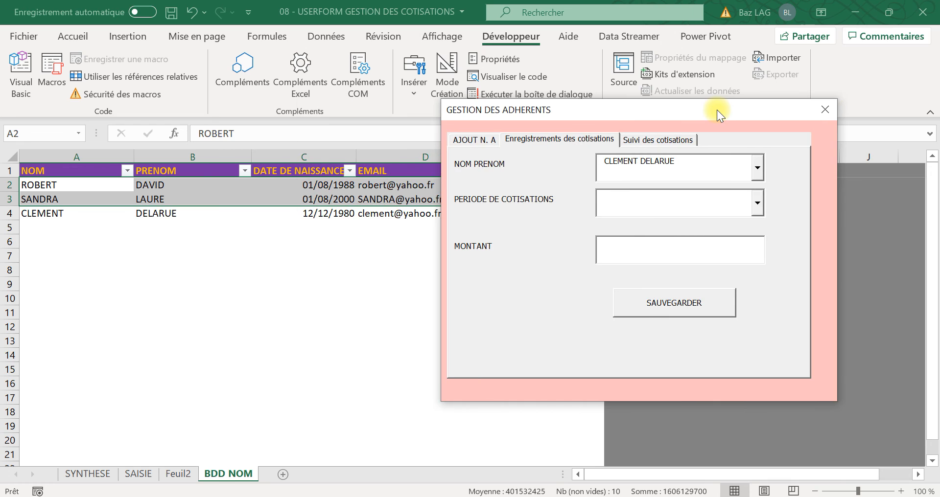
Step: Record a contribution of 600 for the selected member for the period déc.21 and save it
left_click(758, 205)
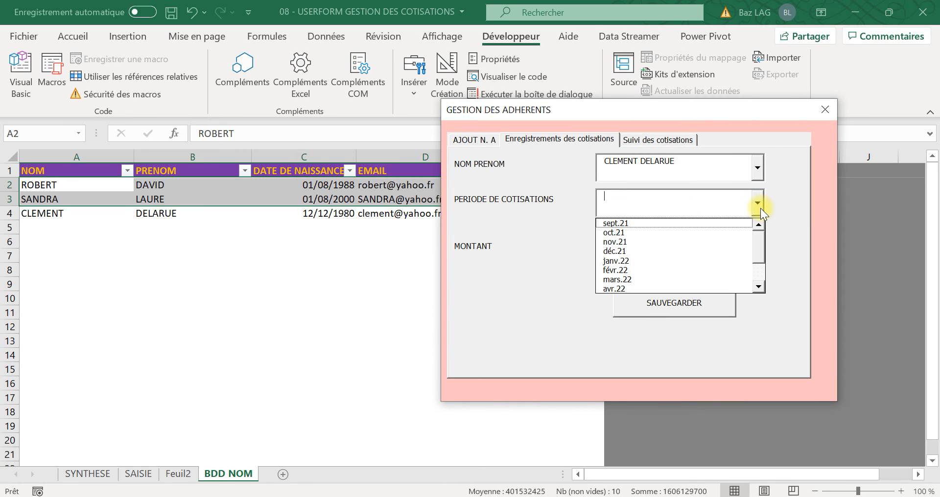
left_click(726, 251)
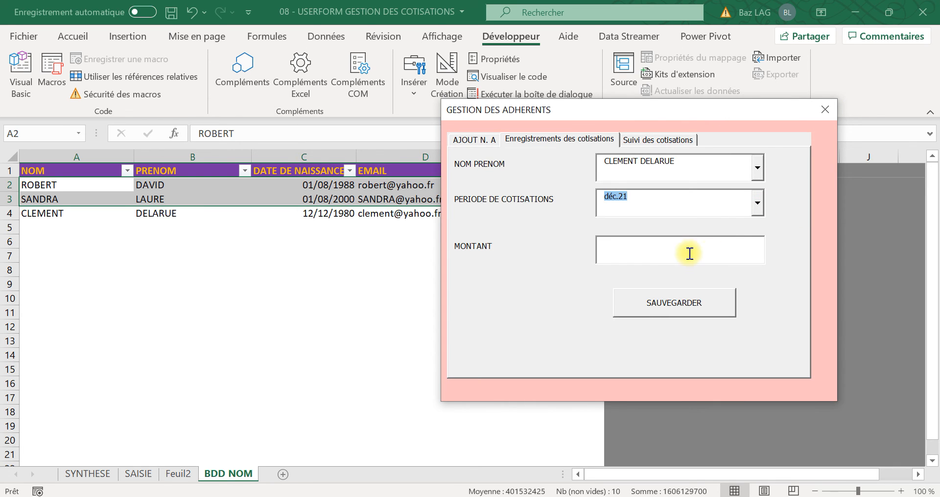
left_click(664, 252)
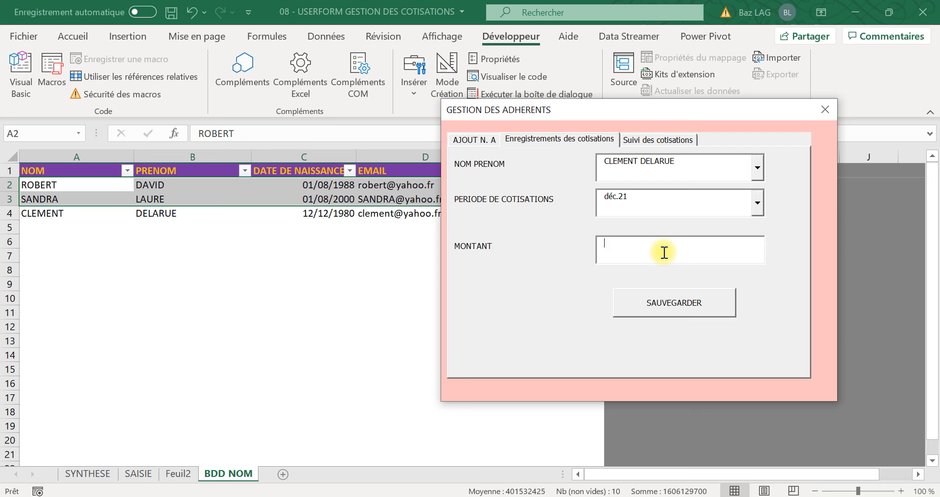
type("600")
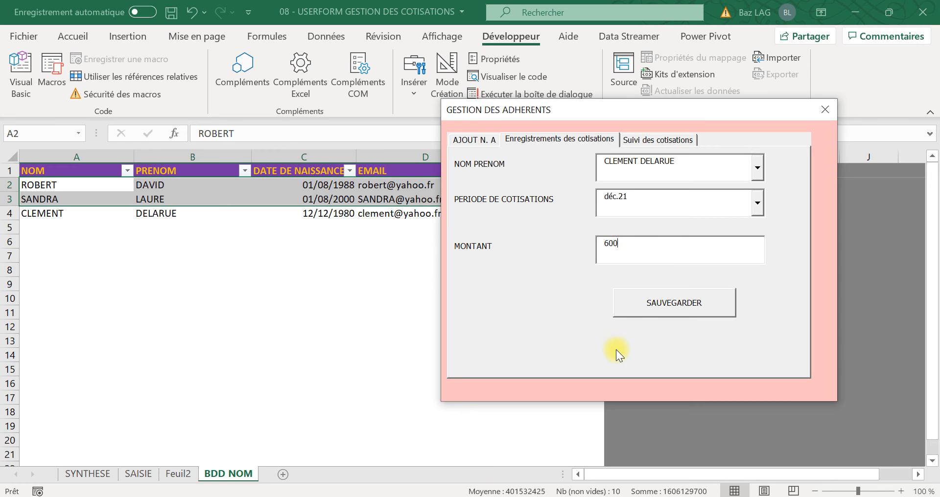
left_click(654, 304)
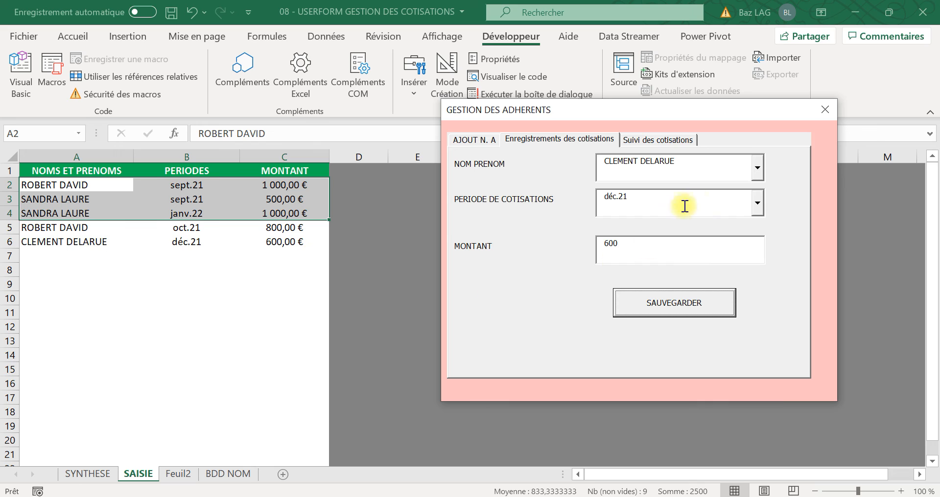
Step: Save another contribution for the same member, with the period mars.22 and an amount of 900
left_click(756, 207)
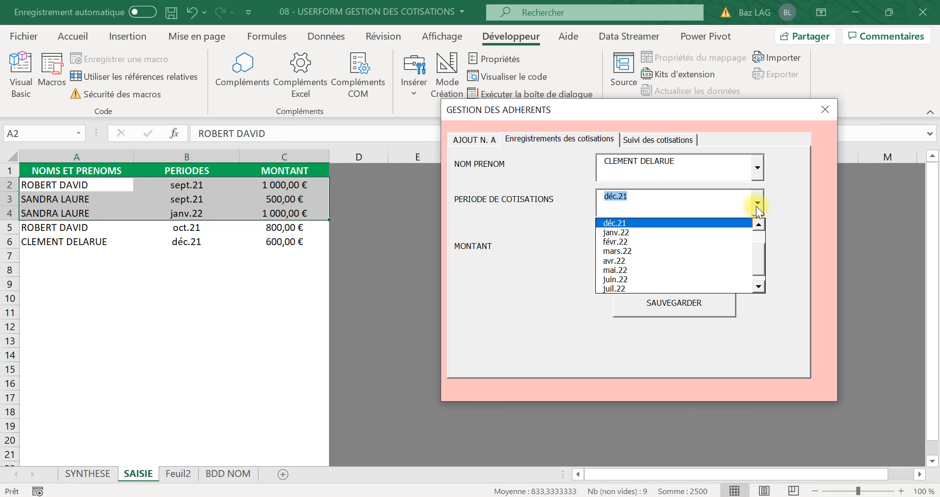
left_click(724, 250)
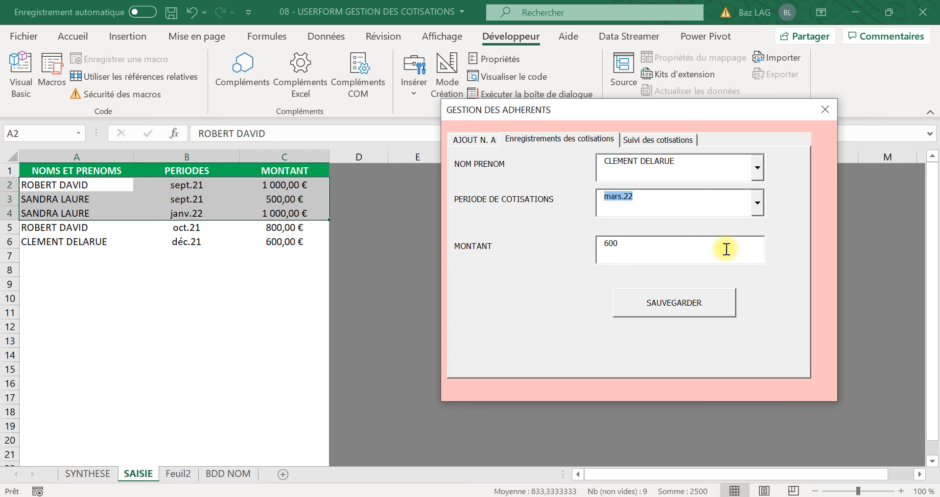
left_click(697, 251)
key("BackSpace")
key("BackSpace")
key("BackSpace")
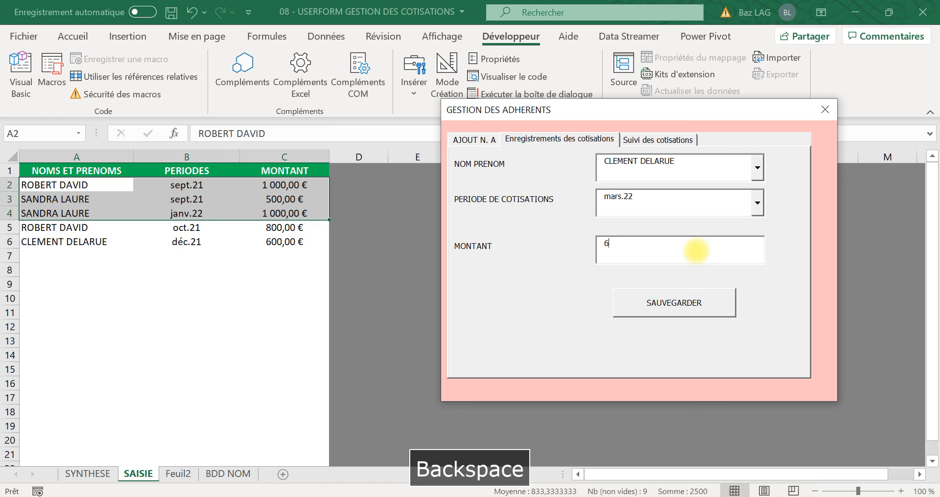
type("900")
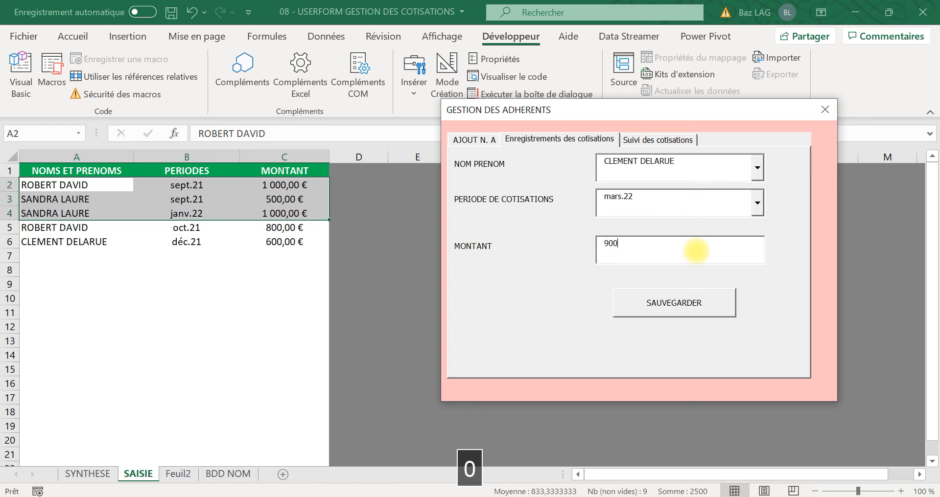
left_click(685, 303)
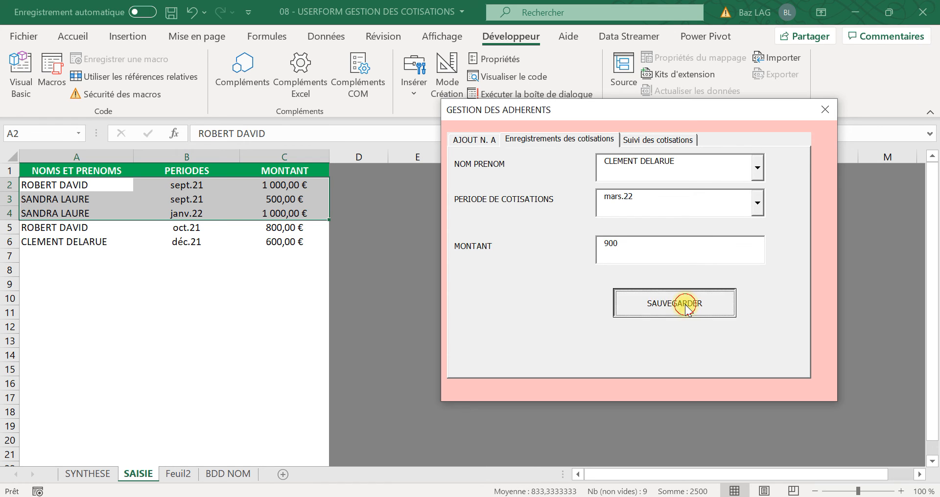
Step: Display the SYNTHESE summary from the form's contribution tracking section and move the form clear of the pivot table
left_click(665, 143)
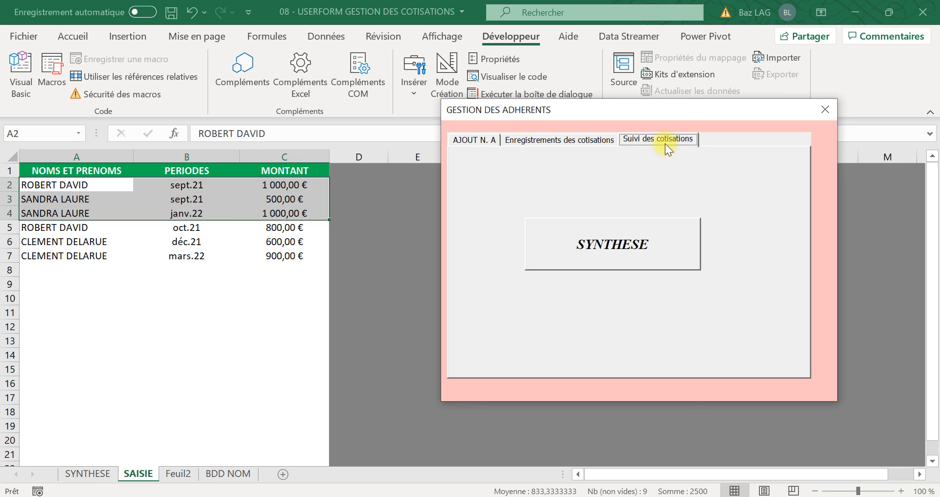
left_click(596, 251)
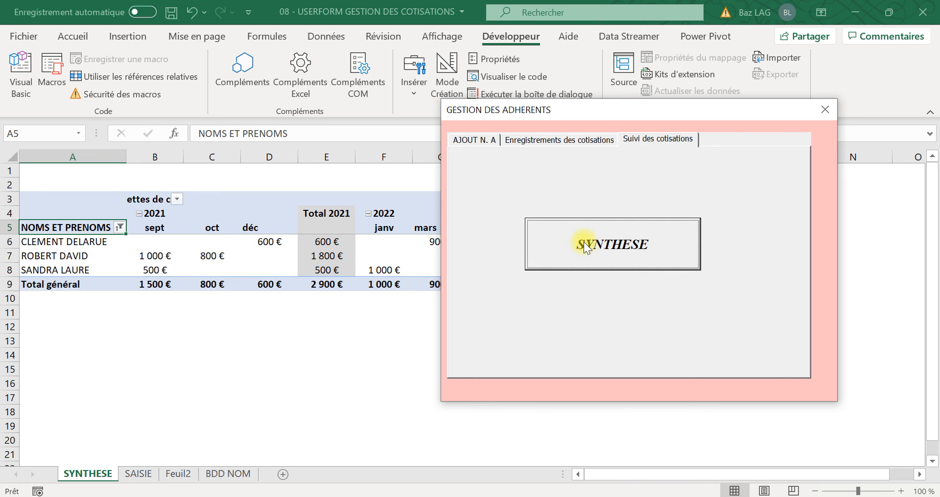
left_click_drag(603, 107, 749, 89)
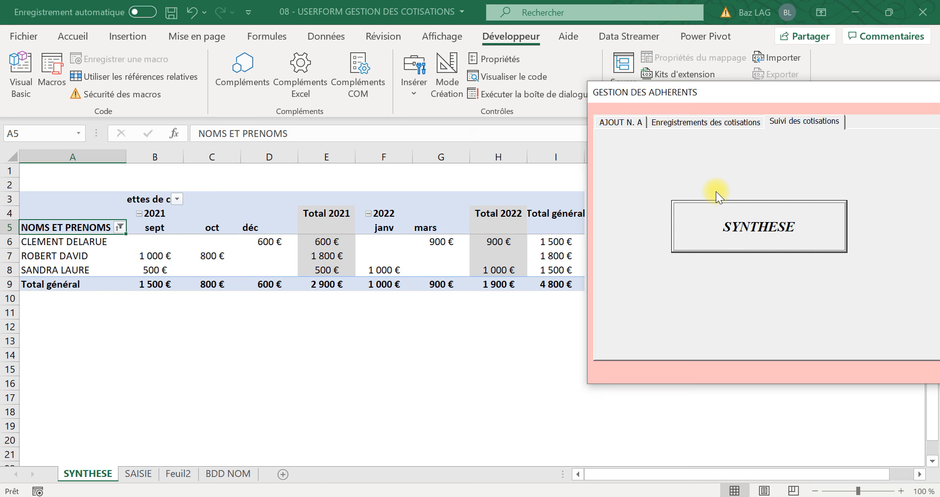
Step: Review the form's member addition, contribution recording and contribution tracking sections in turn
left_click(630, 123)
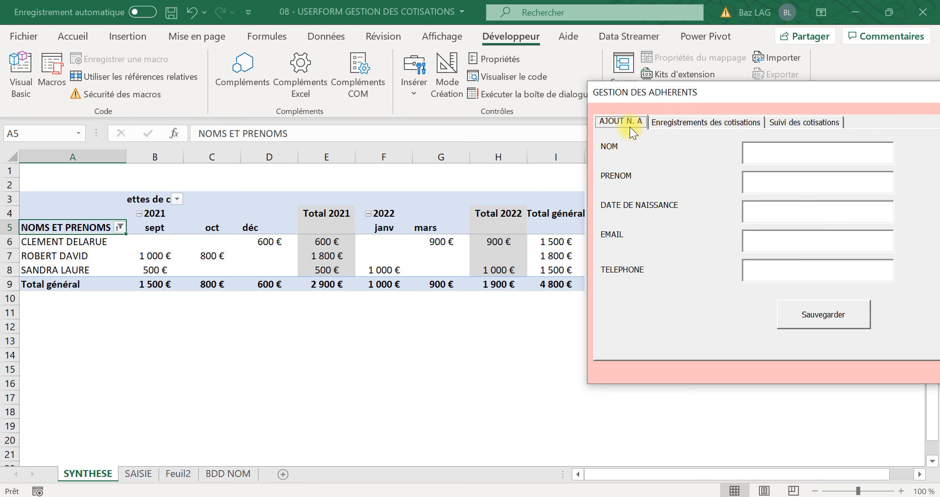
left_click(693, 124)
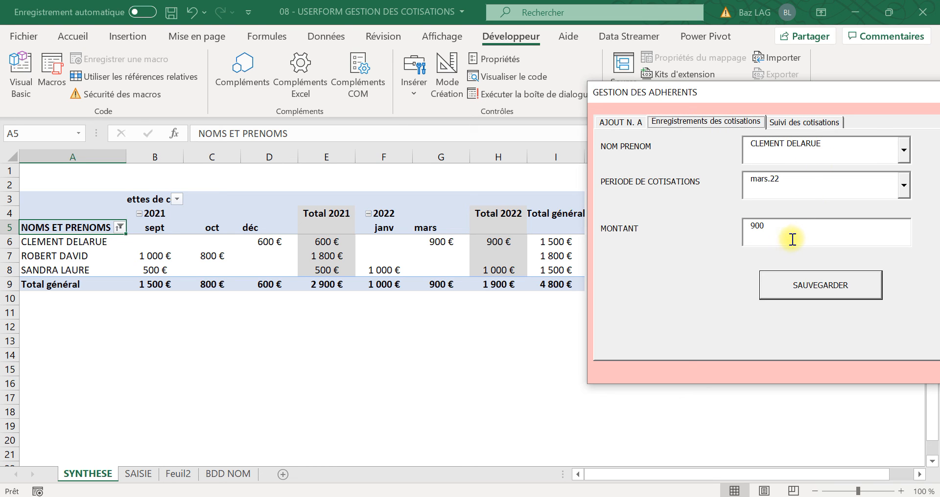
left_click(803, 123)
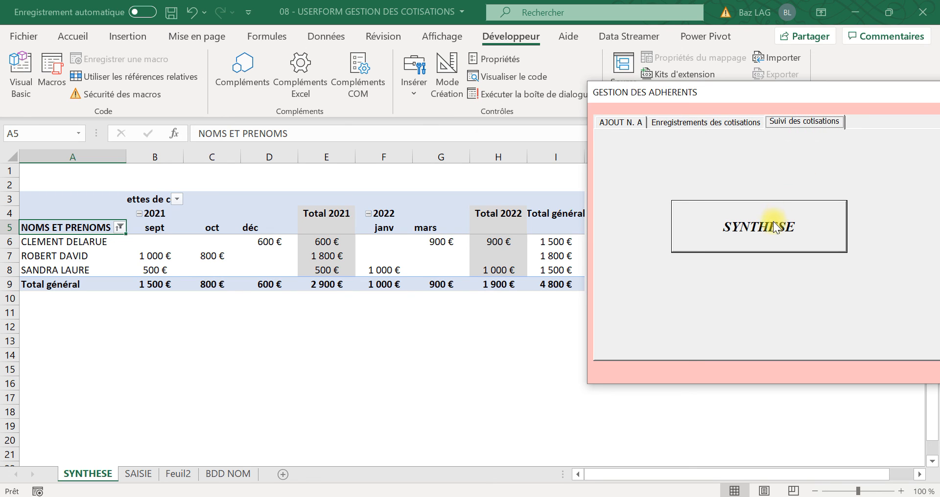